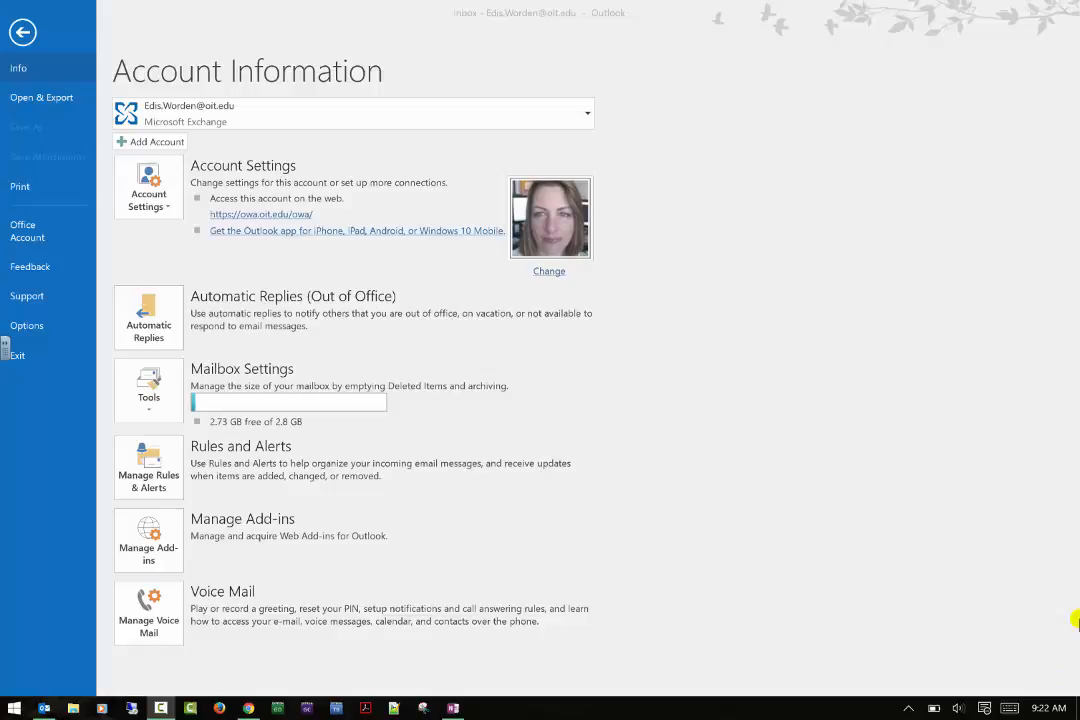
Open the e-mail signature editor from the Mail settings in Outlook Options.
{"action": "left_click", "coordinate": [22, 33]}
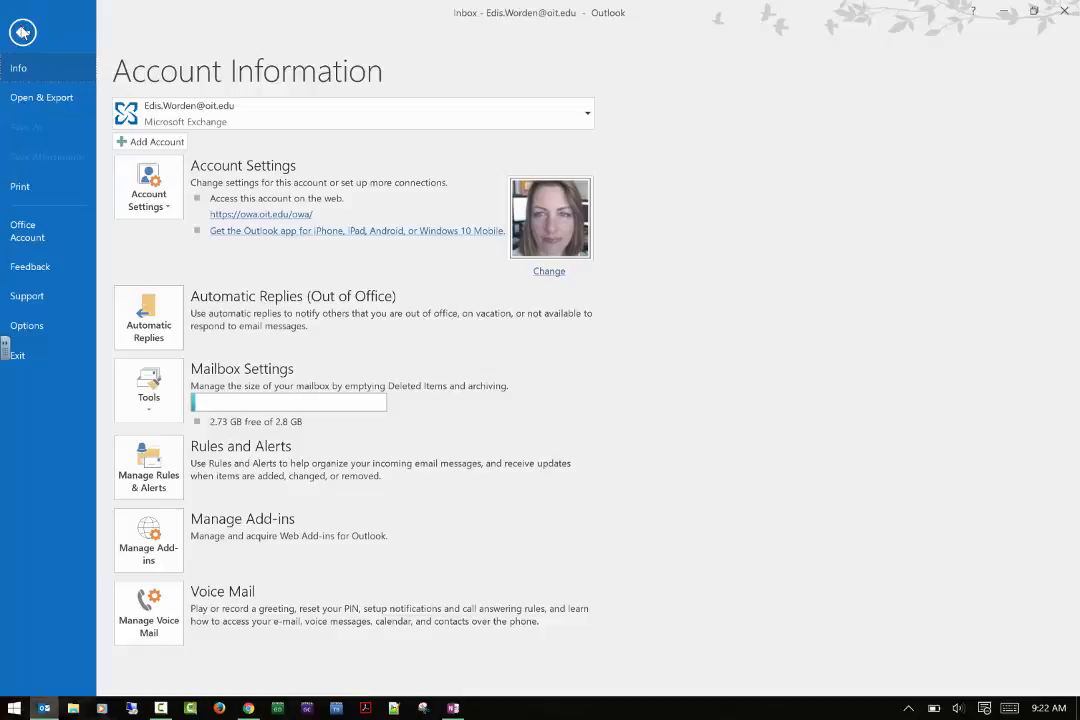
{"action": "left_click", "coordinate": [22, 33]}
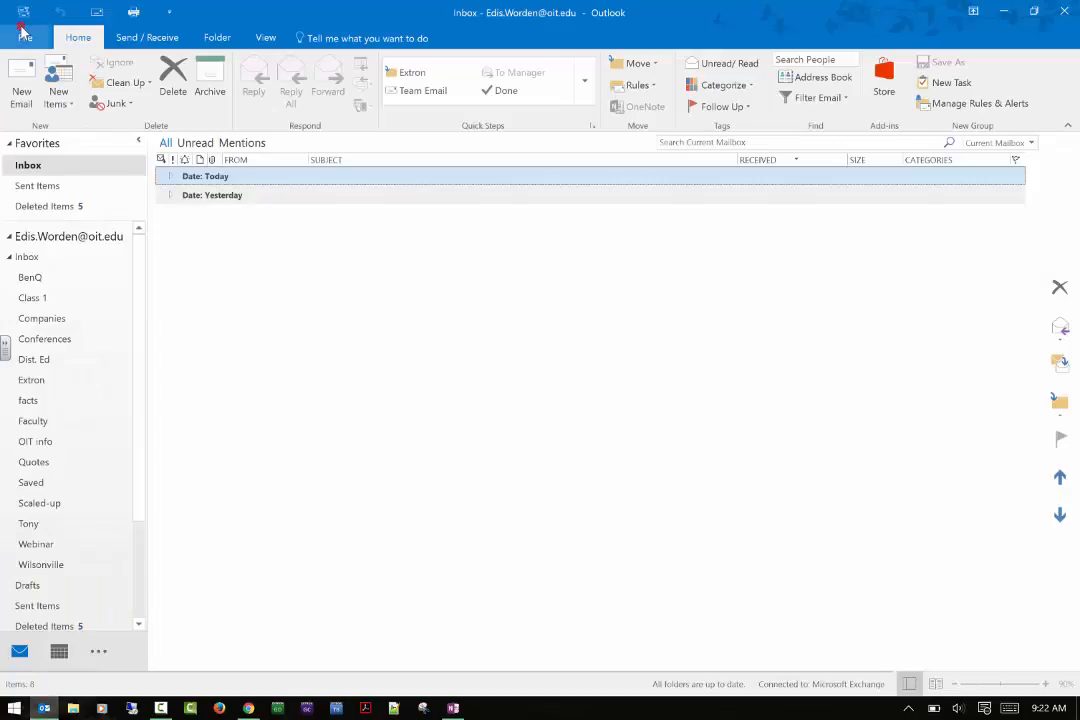
{"action": "left_click", "coordinate": [25, 35]}
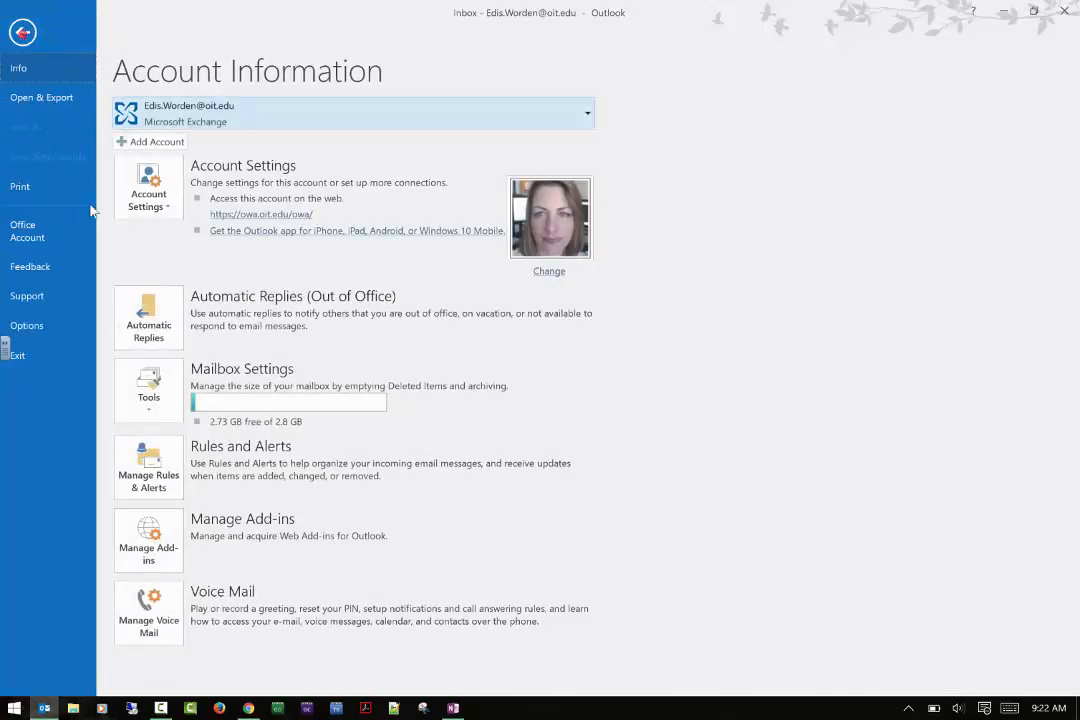
{"action": "left_click", "coordinate": [30, 335]}
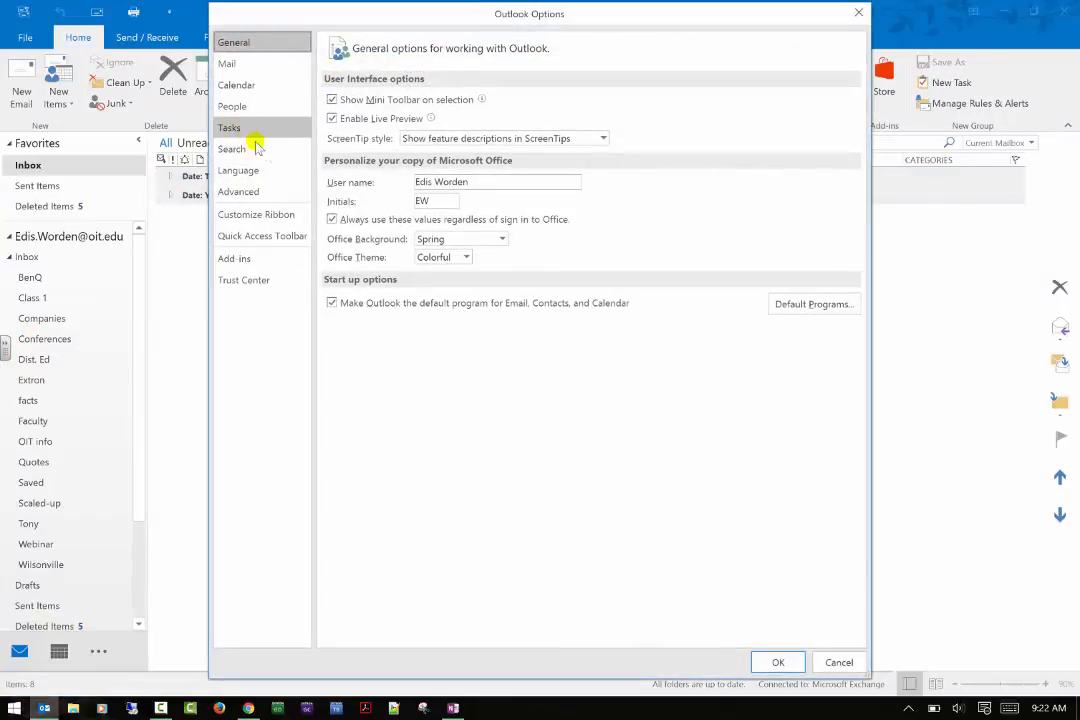
{"action": "left_click", "coordinate": [270, 64]}
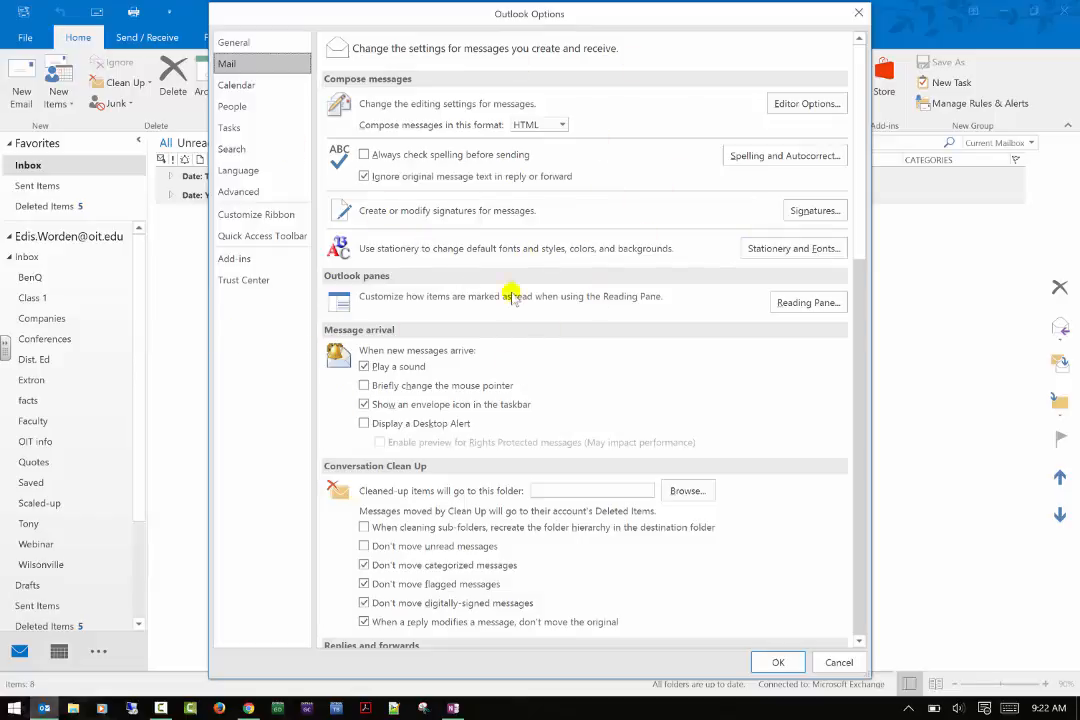
{"action": "left_click", "coordinate": [812, 210]}
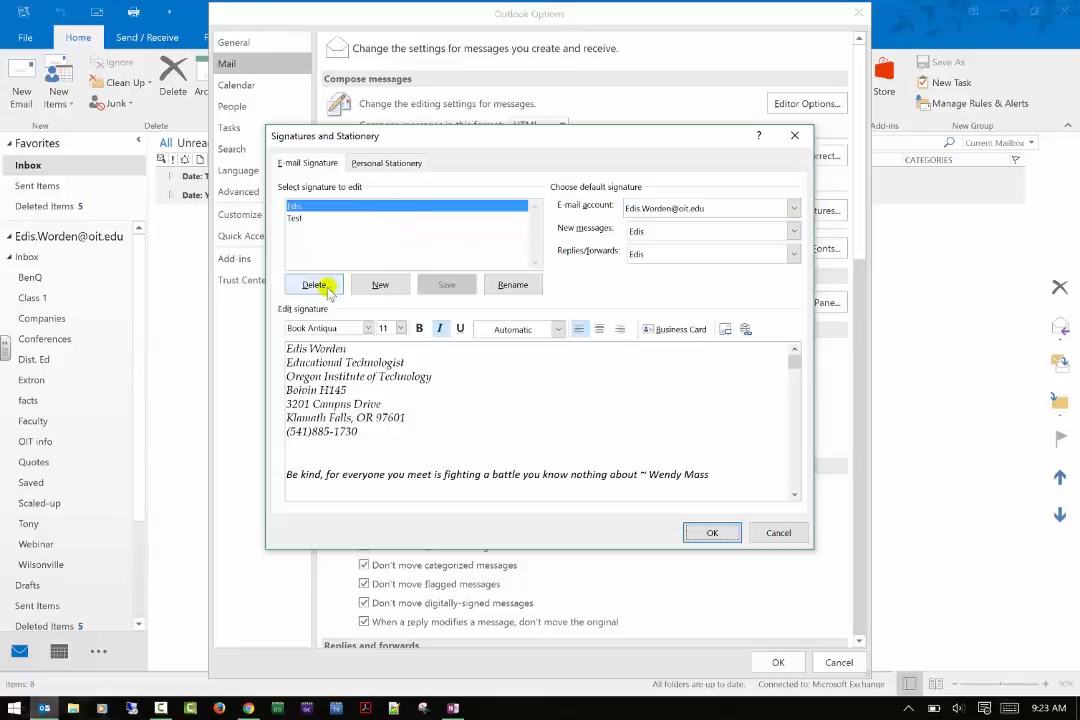
Create a new e-mail signature named "Out Office".
{"action": "left_click", "coordinate": [380, 285]}
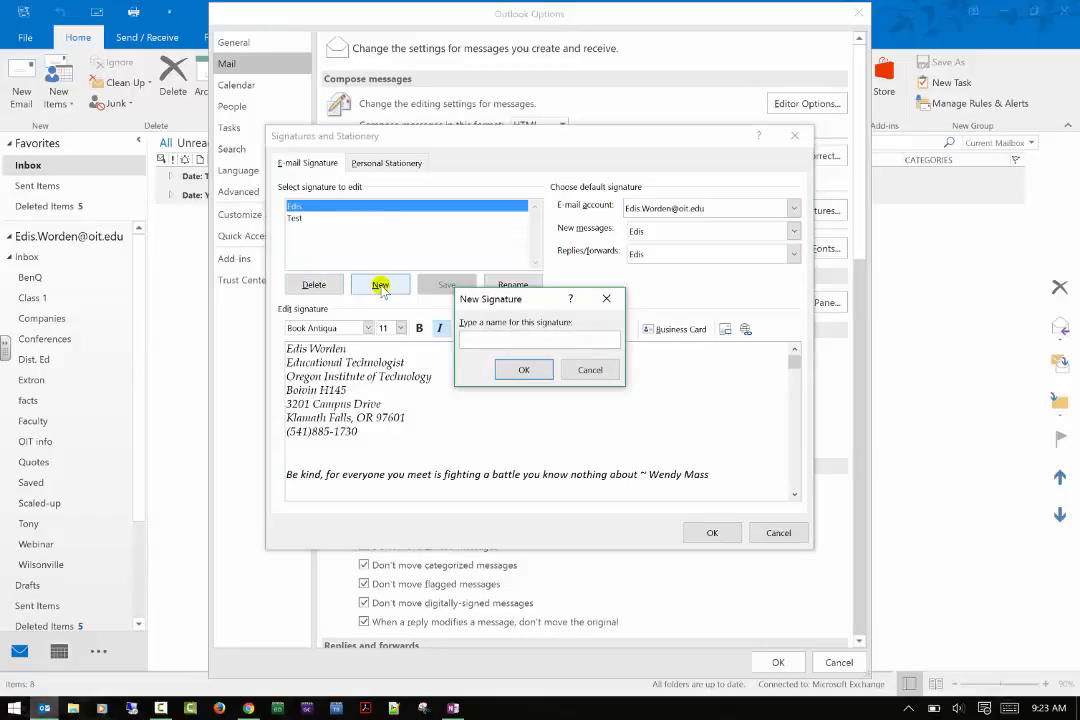
{"action": "type", "text": "Out Off"}
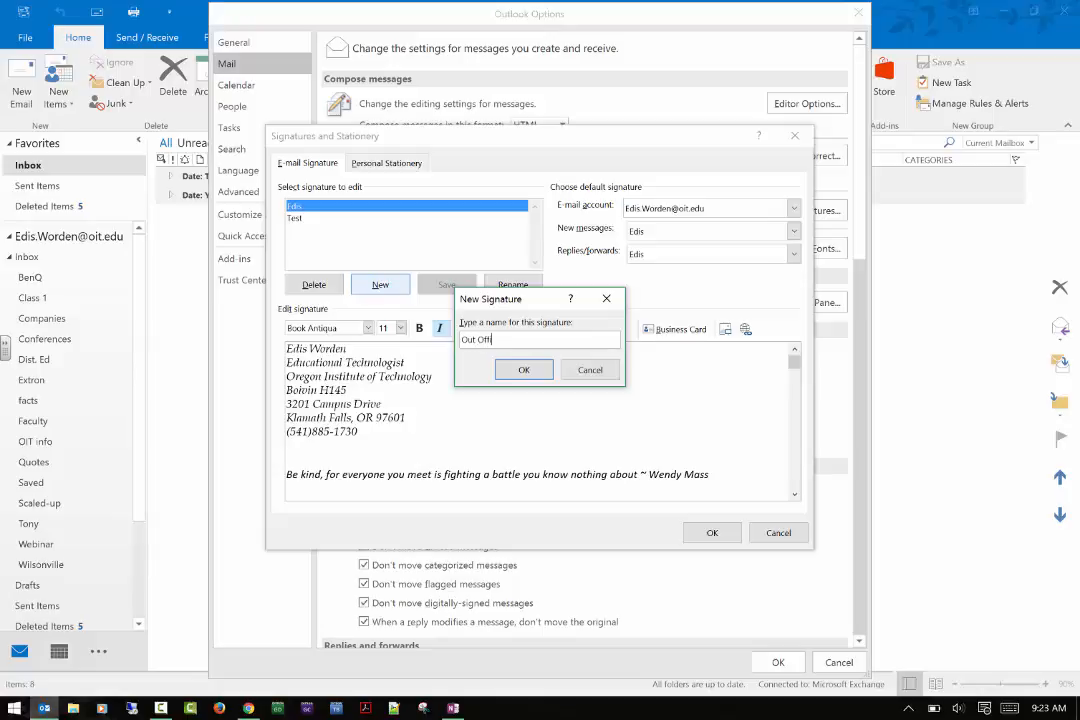
{"action": "type", "text": "ice"}
{"action": "left_click", "coordinate": [515, 367]}
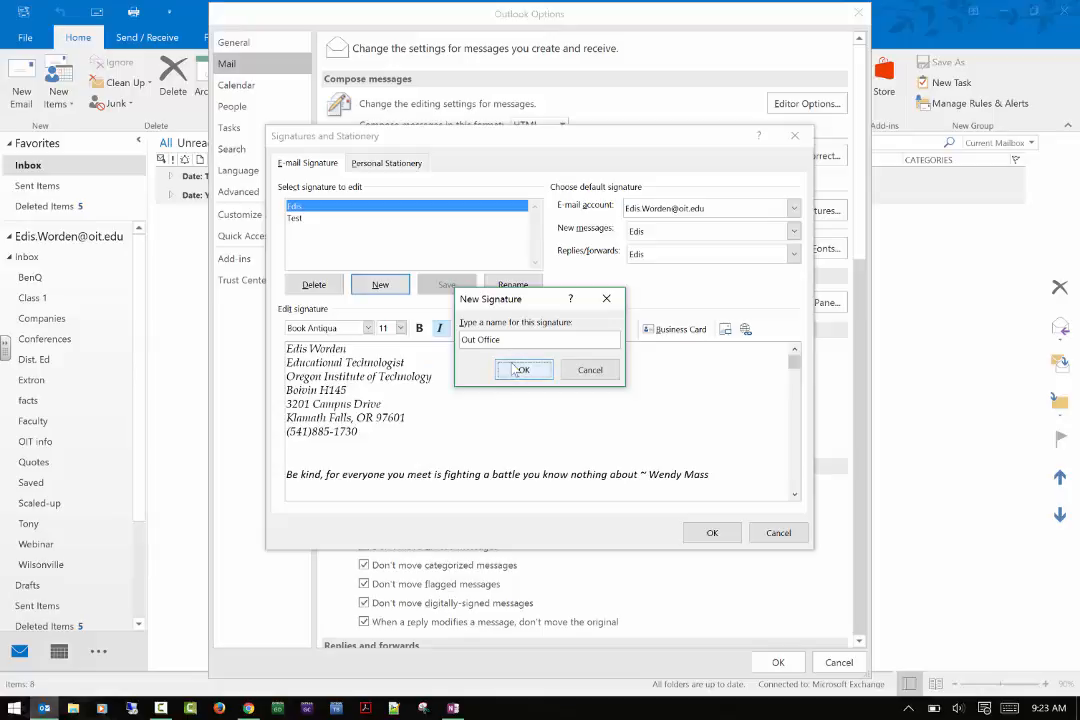
{"action": "left_click", "coordinate": [511, 363]}
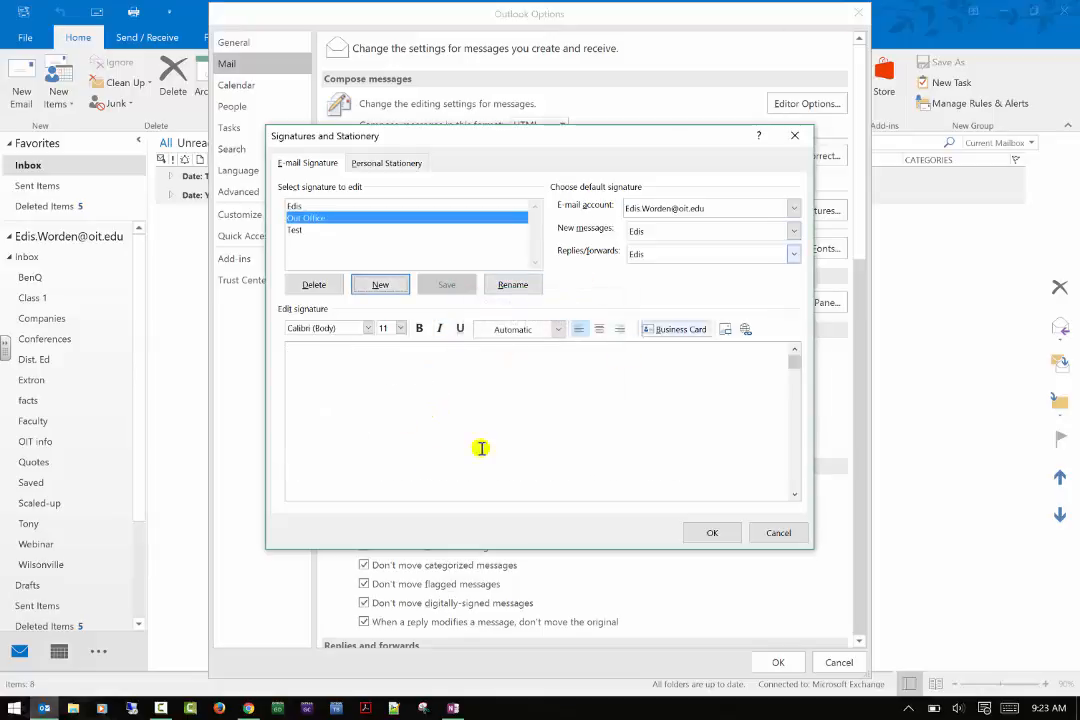
{"action": "left_click", "coordinate": [295, 208]}
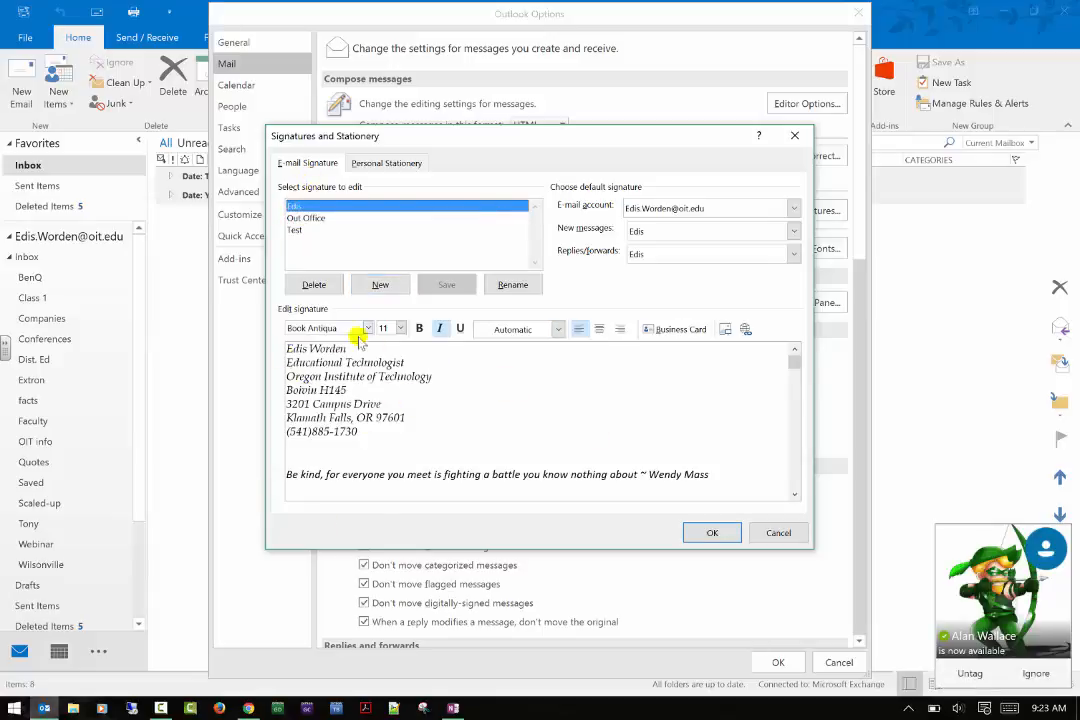
{"action": "left_click", "coordinate": [305, 218]}
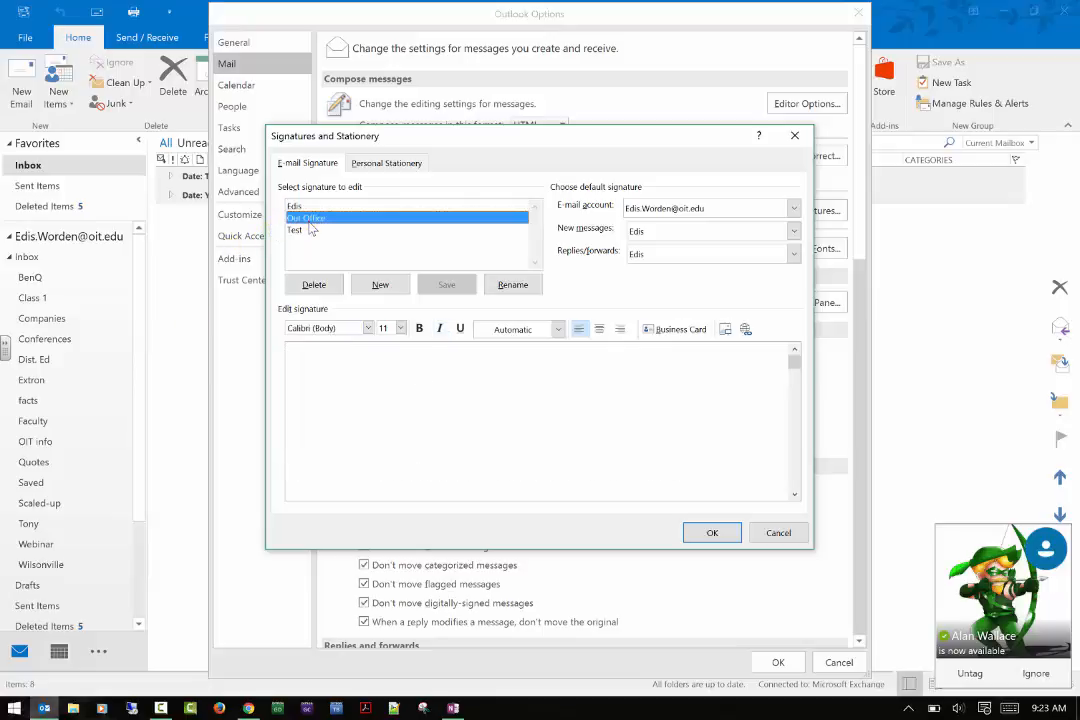
{"action": "left_click", "coordinate": [368, 328]}
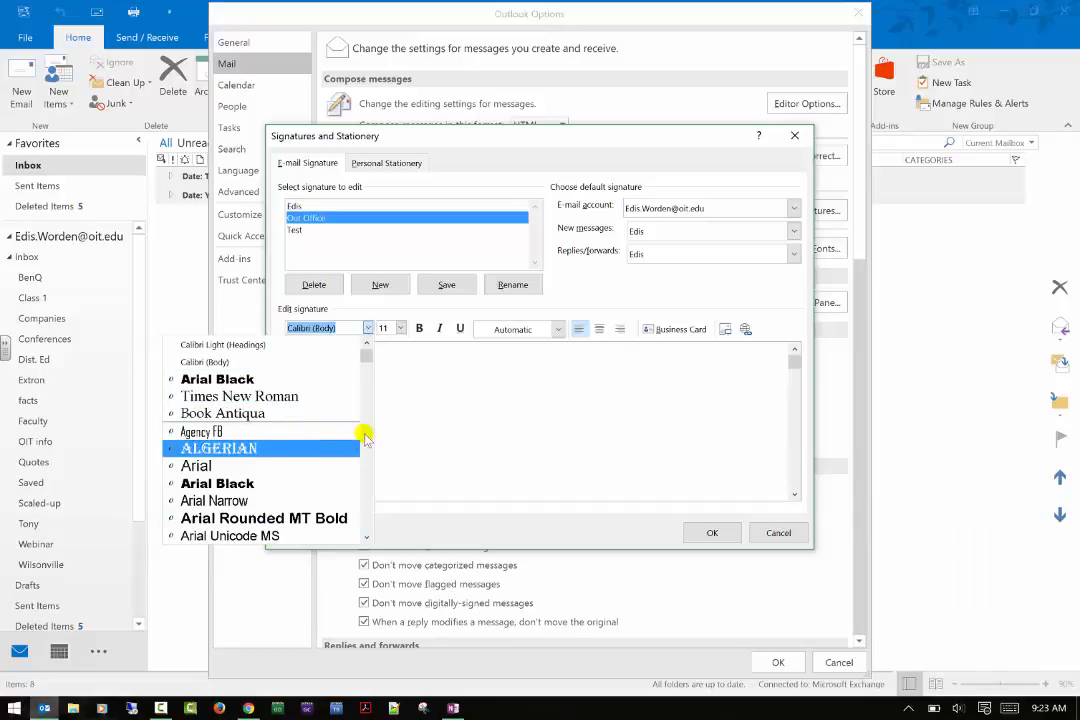
{"action": "left_click", "coordinate": [444, 386]}
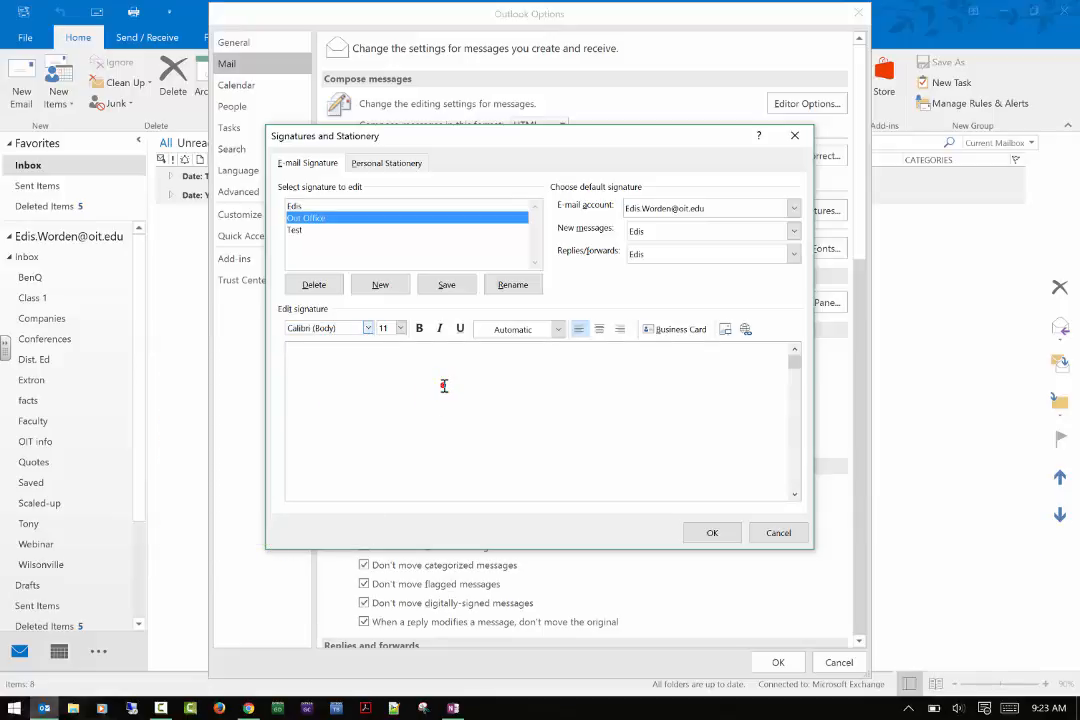
Write "I am sorry I missed you. I will contact you as soon as I am back in the office." in the Out Office signature.
{"action": "left_click", "coordinate": [444, 386]}
{"action": "left_click", "coordinate": [355, 352]}
{"action": "left_click", "coordinate": [355, 352]}
{"action": "type", "text": "I am sorry I misse"}
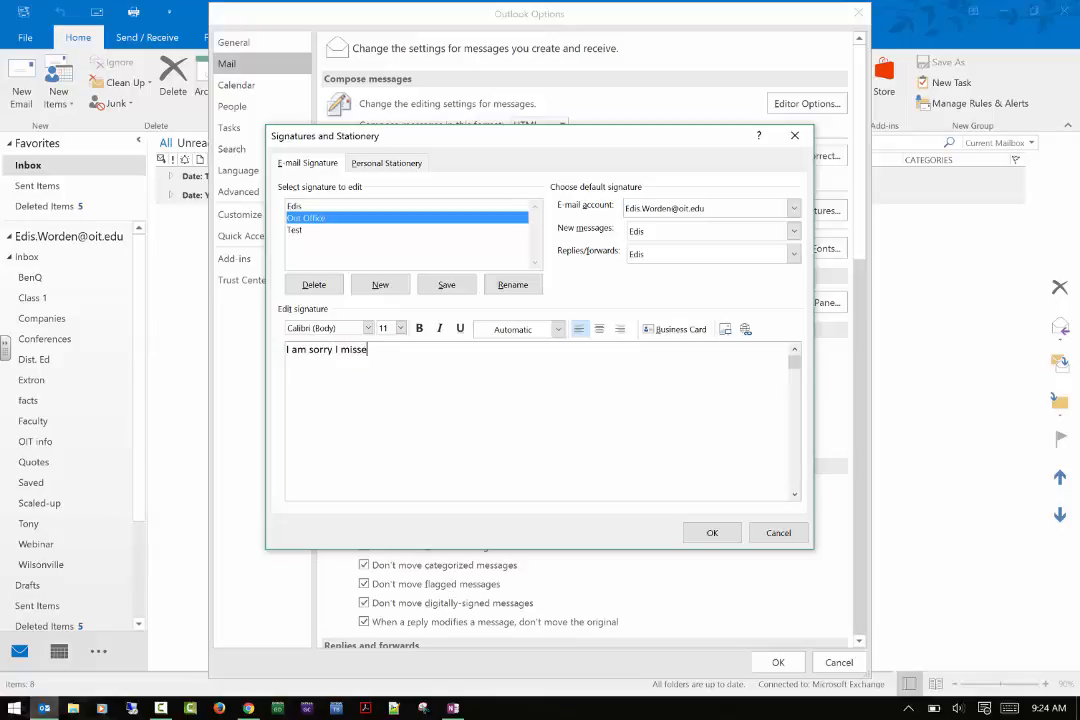
{"action": "type", "text": "d you. "}
{"action": "type", "text": " Please"}
{"action": "key", "text": "BackSpace"}
{"action": "key", "text": "BackSpace"}
{"action": "key", "text": "BackSpace"}
{"action": "key", "text": "BackSpace"}
{"action": "key", "text": "BackSpace"}
{"action": "key", "text": "BackSpace"}
{"action": "key", "text": "BackSpace"}
{"action": "key", "text": "BackSpace"}
{"action": "type", "text": "I will contact you as s"}
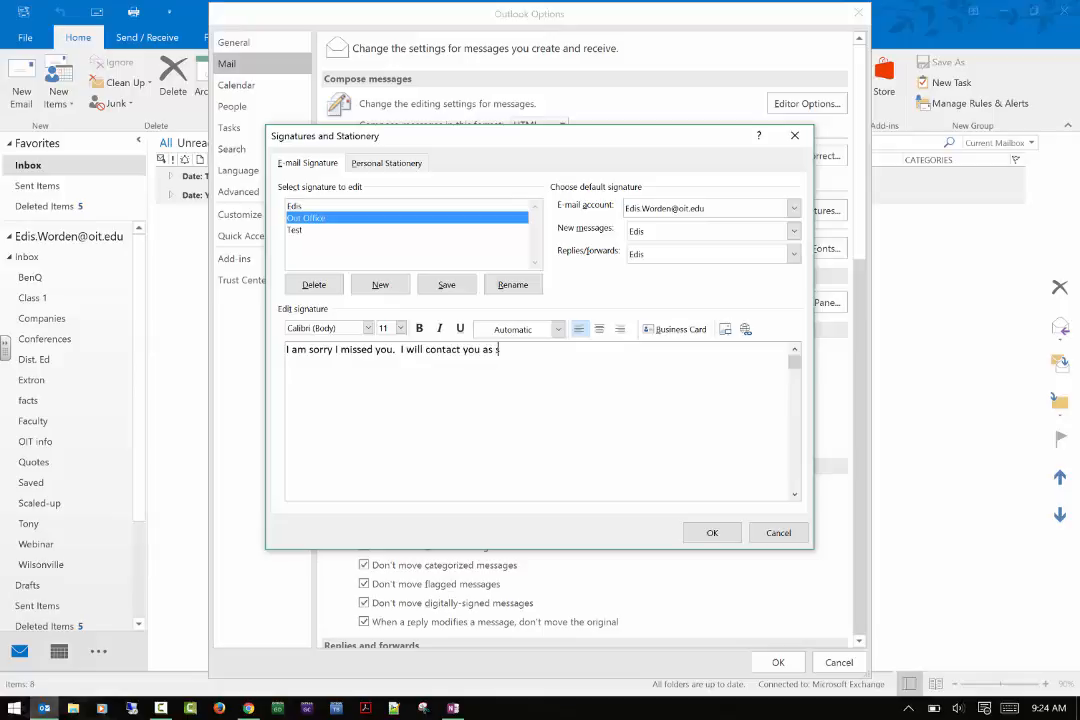
{"action": "type", "text": "oon as I am back in the office."}
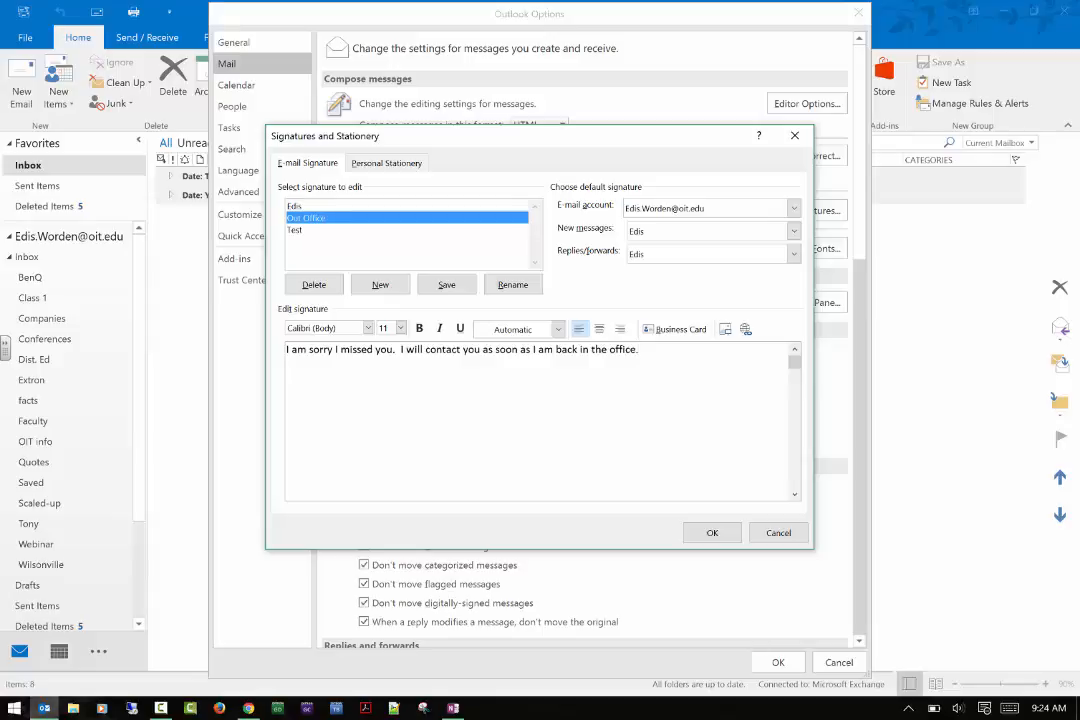
{"action": "key", "text": "Return"}
{"action": "left_click", "coordinate": [663, 333]}
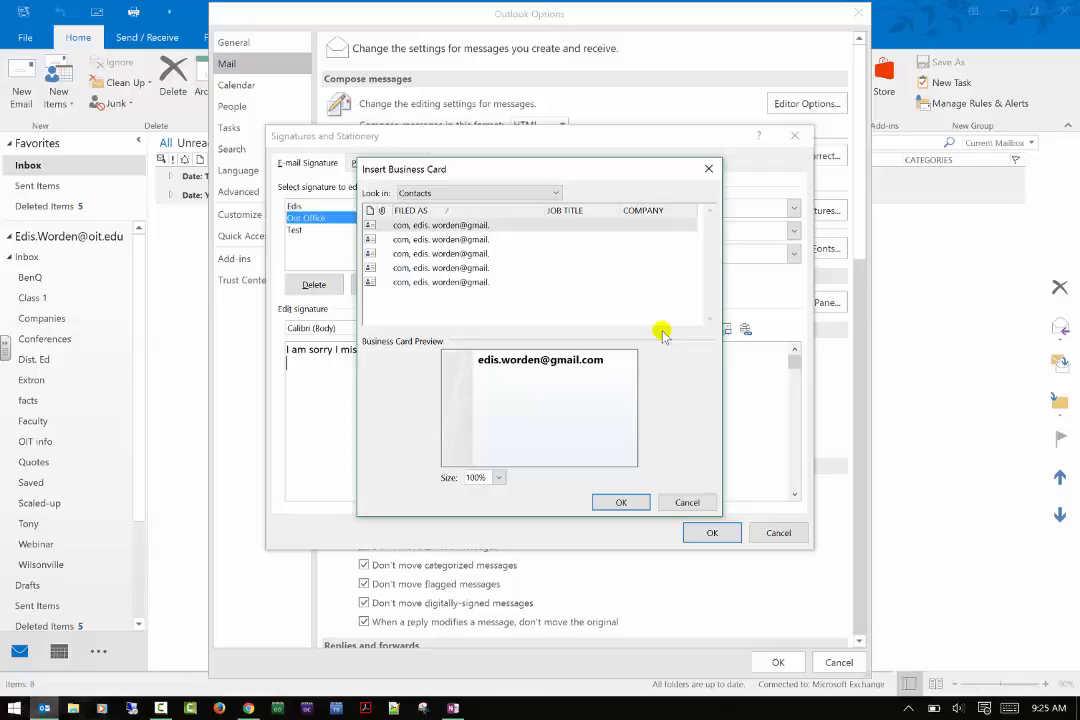
{"action": "left_click", "coordinate": [430, 253]}
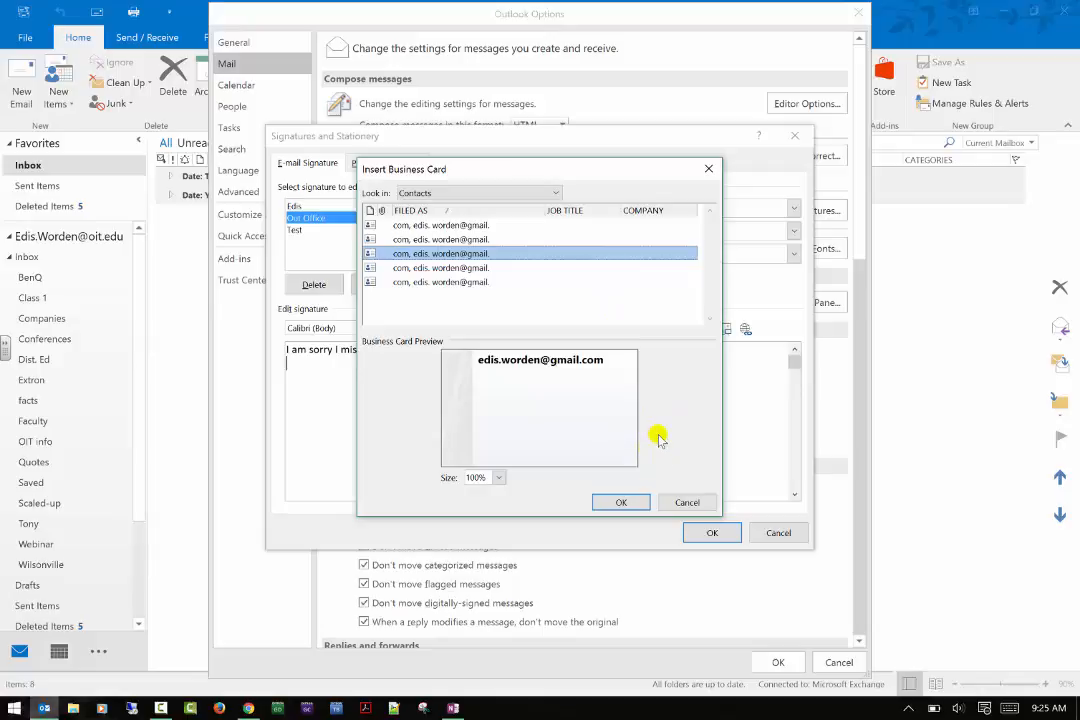
{"action": "left_click", "coordinate": [684, 500]}
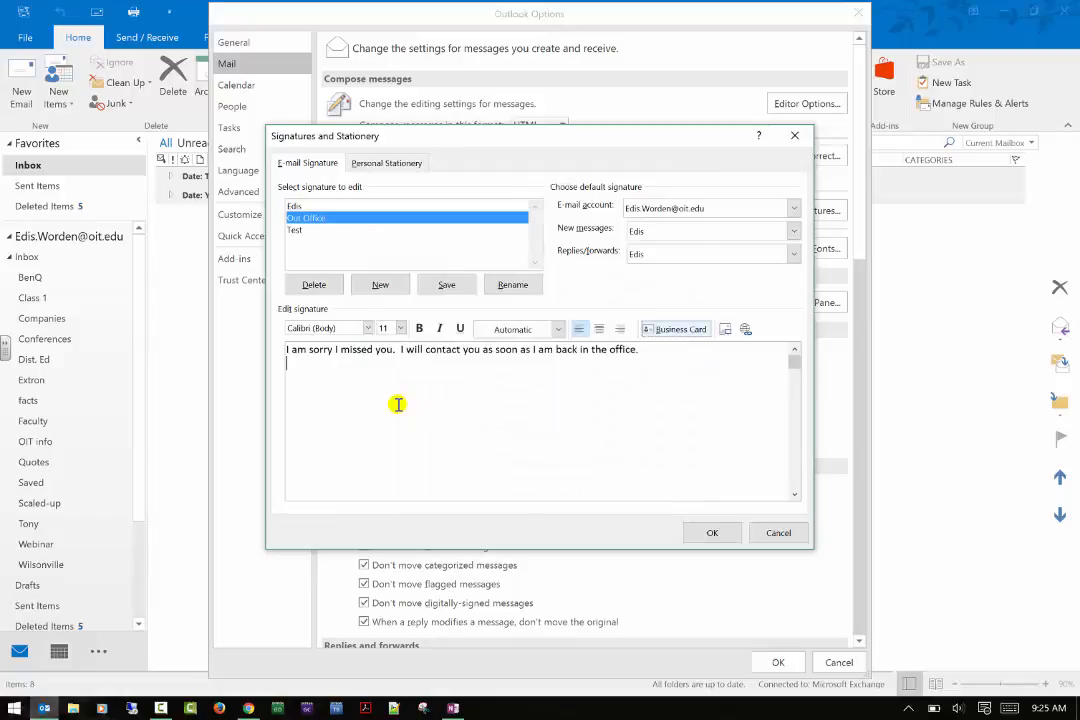
{"action": "key", "text": "ctrl+Home"}
{"action": "type", "text": "E"}
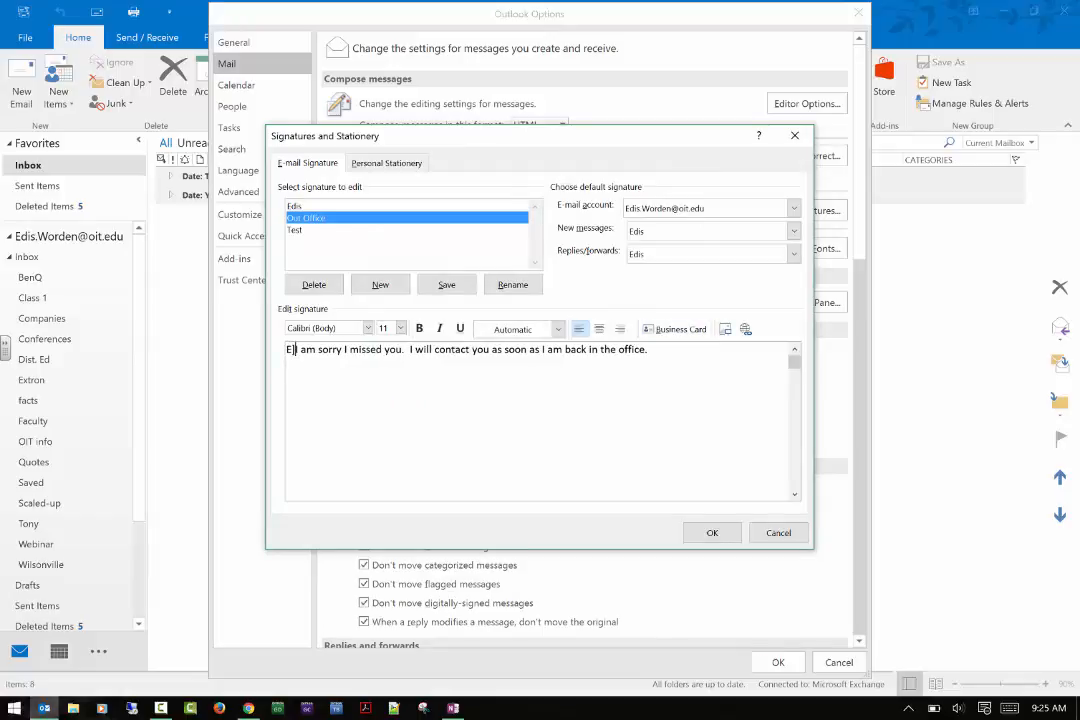
{"action": "key", "text": "BackSpace"}
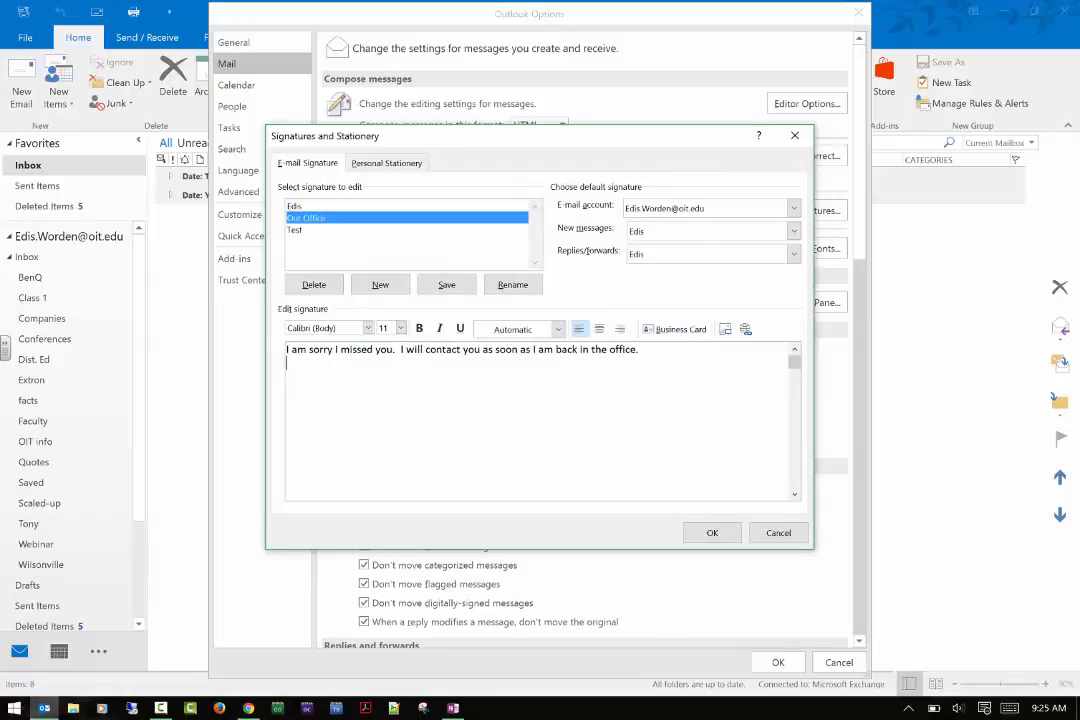
Below the message, leave a blank line and add the sender's full name and the title "Educational Technologist" on separate lines.
{"action": "key", "text": "ctrl+End"}
{"action": "key", "text": "Return"}
{"action": "type", "text": "Edis Worden"}
{"action": "key", "text": "Return"}
{"action": "type", "text": "Edu"}
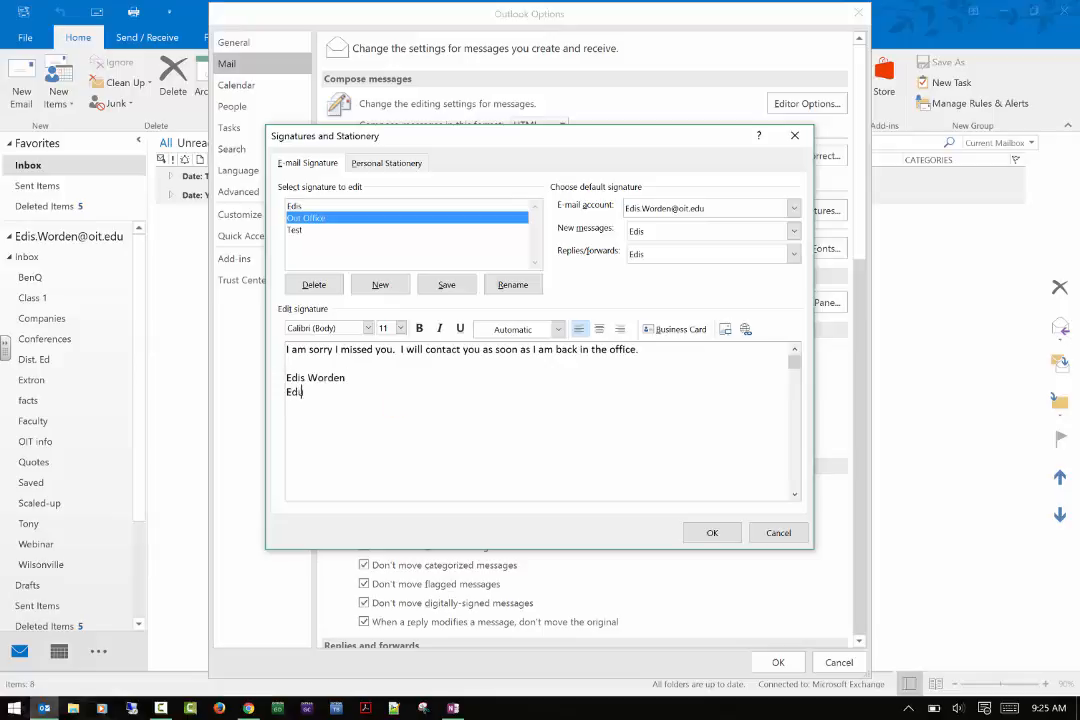
{"action": "type", "text": "cational T"}
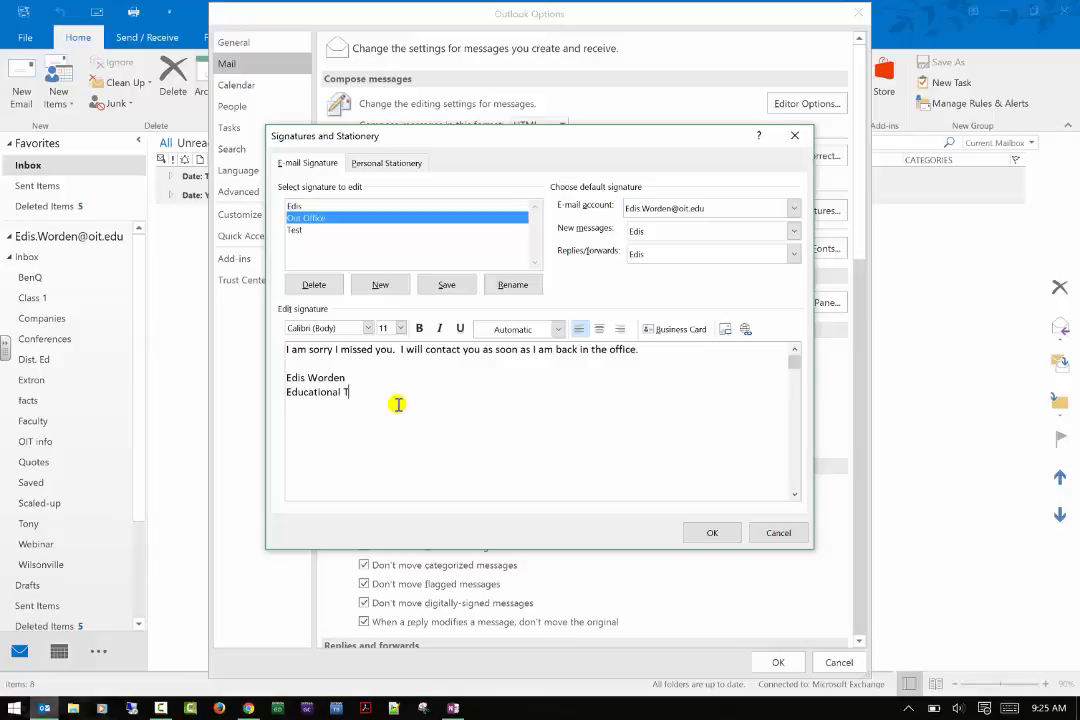
{"action": "type", "text": "echnologist"}
Add the contact lines "Phone", "Email" and "Skype For Business Account" under the job title.
{"action": "key", "text": "Return"}
{"action": "type", "text": "Phone"}
{"action": "key", "text": "Return"}
{"action": "type", "text": "Email"}
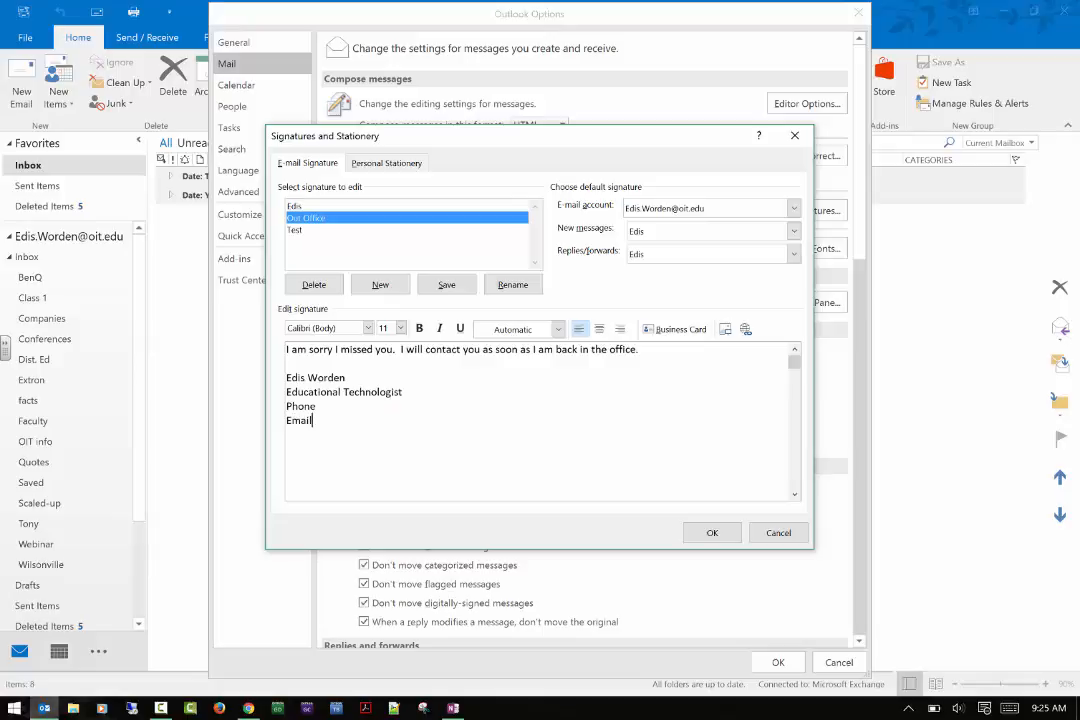
{"action": "key", "text": "Return"}
{"action": "type", "text": "Skype"}
{"action": "type", "text": "r Business Accoun"}
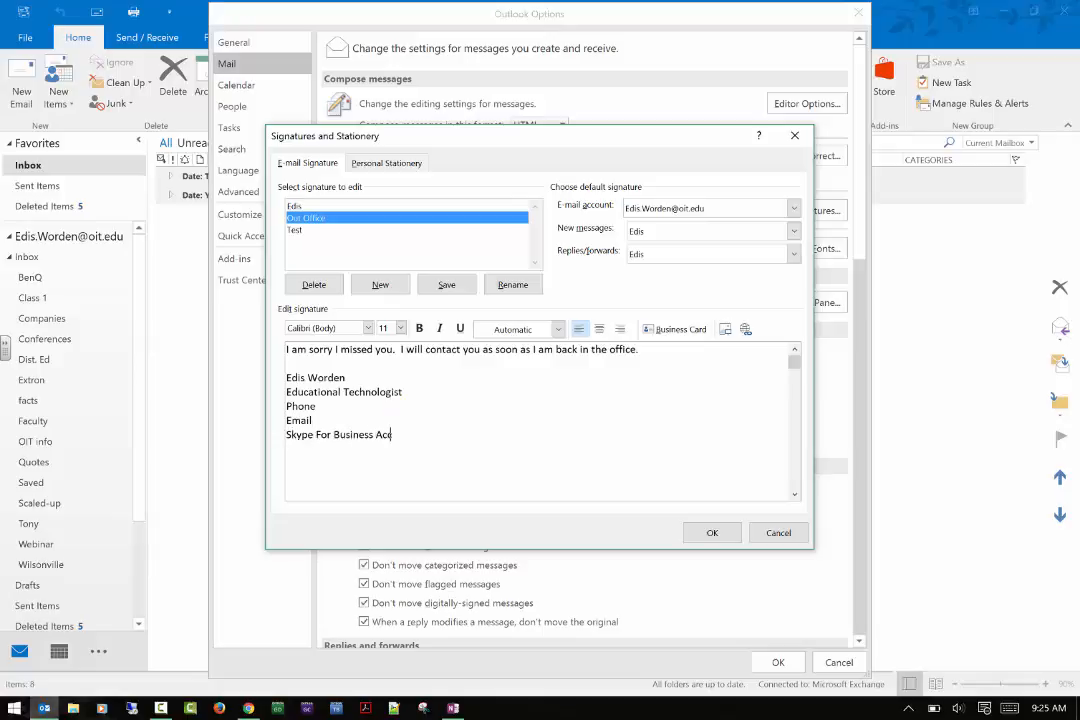
{"action": "key", "text": "BackSpace"}
{"action": "key", "text": "BackSpace"}
{"action": "key", "text": "BackSpace"}
{"action": "key", "text": "BackSpace"}
{"action": "key", "text": "BackSpace"}
{"action": "key", "text": "BackSpace"}
{"action": "type", "text": "Account"}
{"action": "key", "text": "Return"}
Insert the picture oitowl3.png from the OIT folder in Pictures below the signature's contact lines.
{"action": "left_click", "coordinate": [726, 331]}
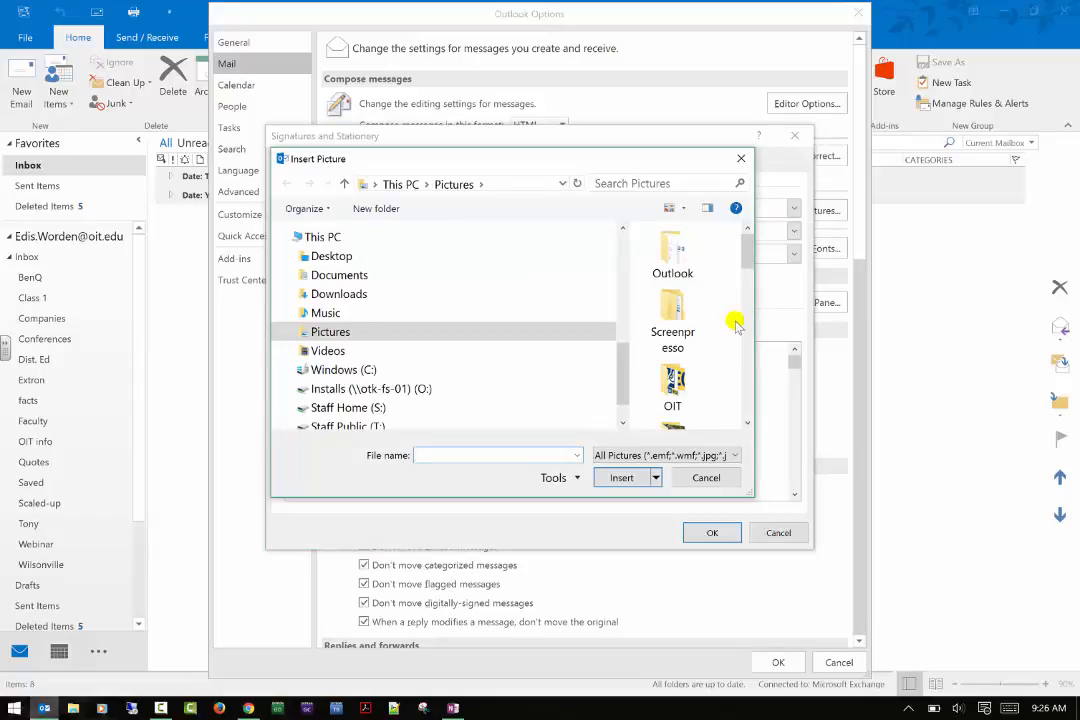
{"action": "double_click", "coordinate": [684, 372]}
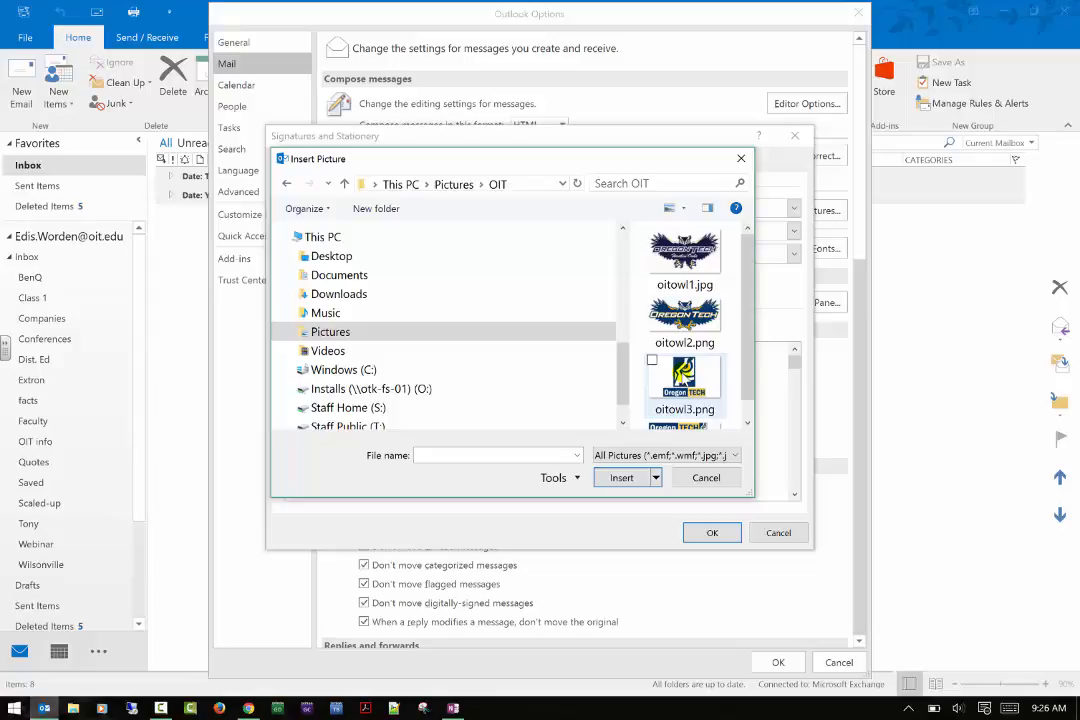
{"action": "left_click", "coordinate": [676, 397]}
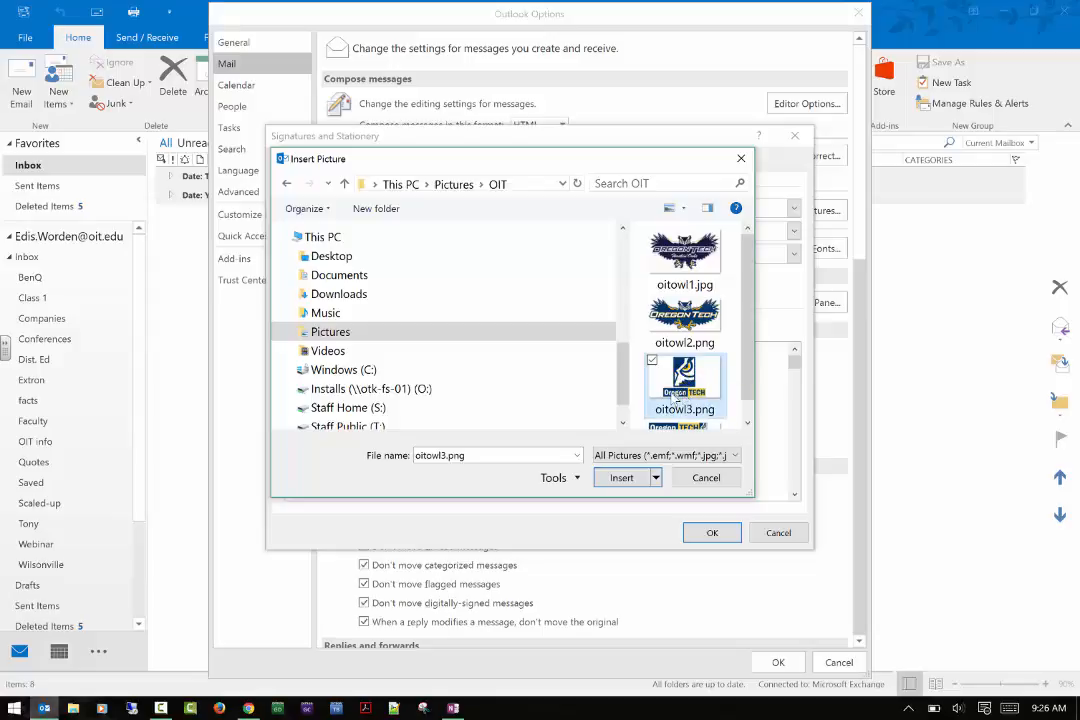
{"action": "left_click", "coordinate": [621, 477]}
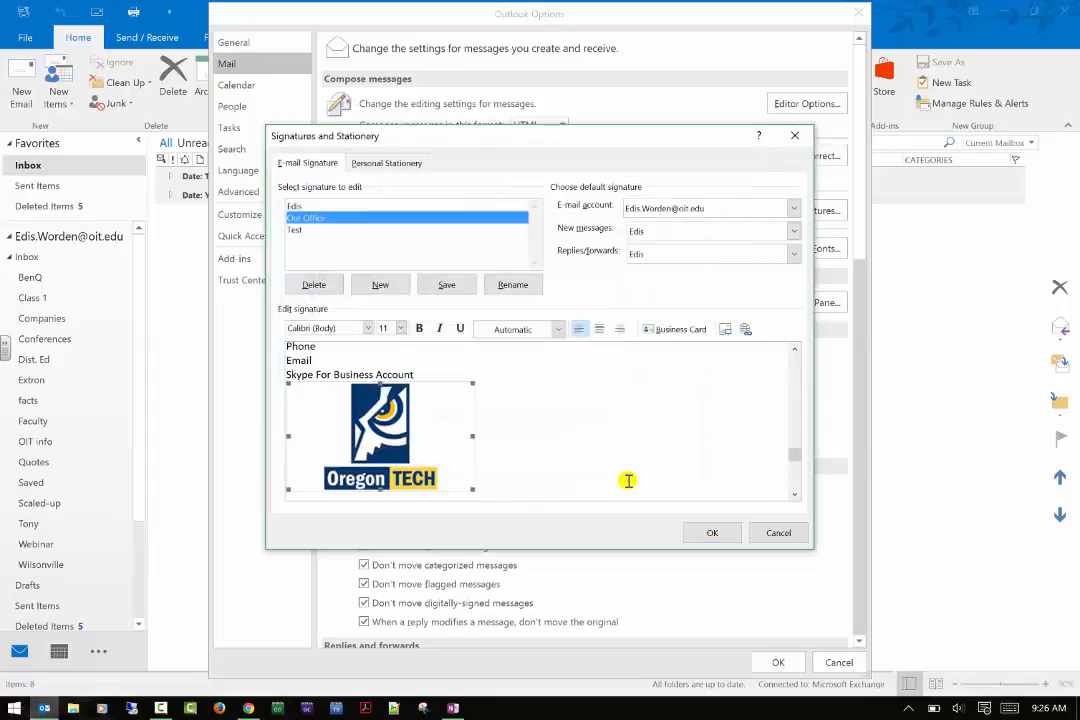
{"action": "left_click", "coordinate": [744, 332]}
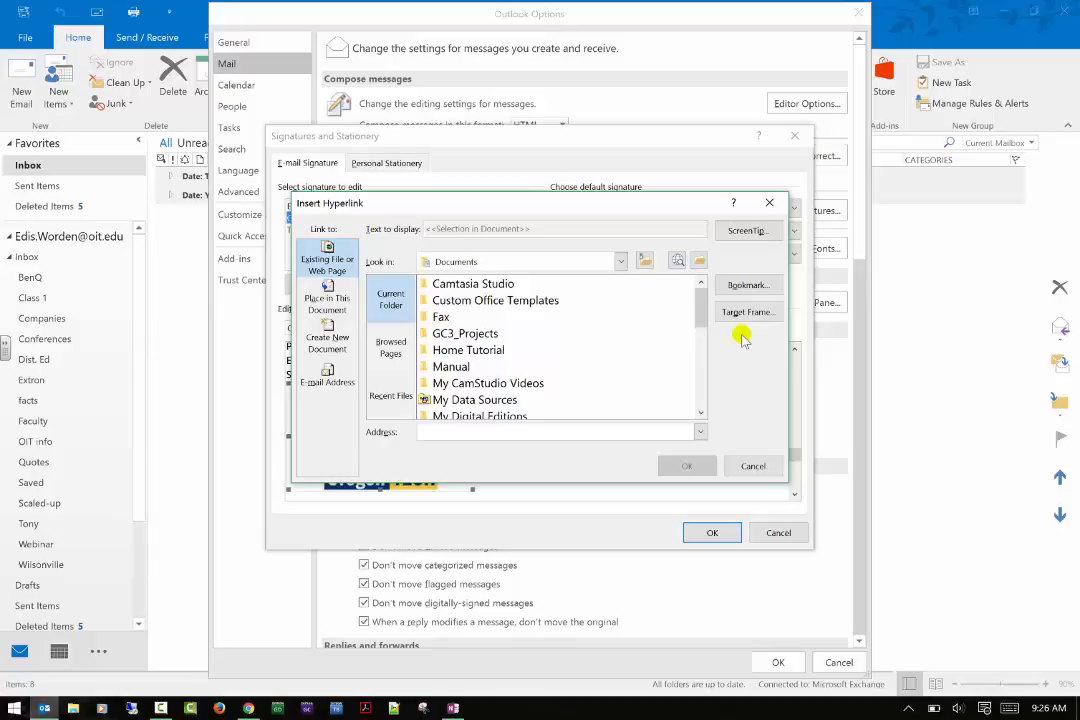
{"action": "left_click", "coordinate": [542, 432]}
{"action": "left_click", "coordinate": [752, 465]}
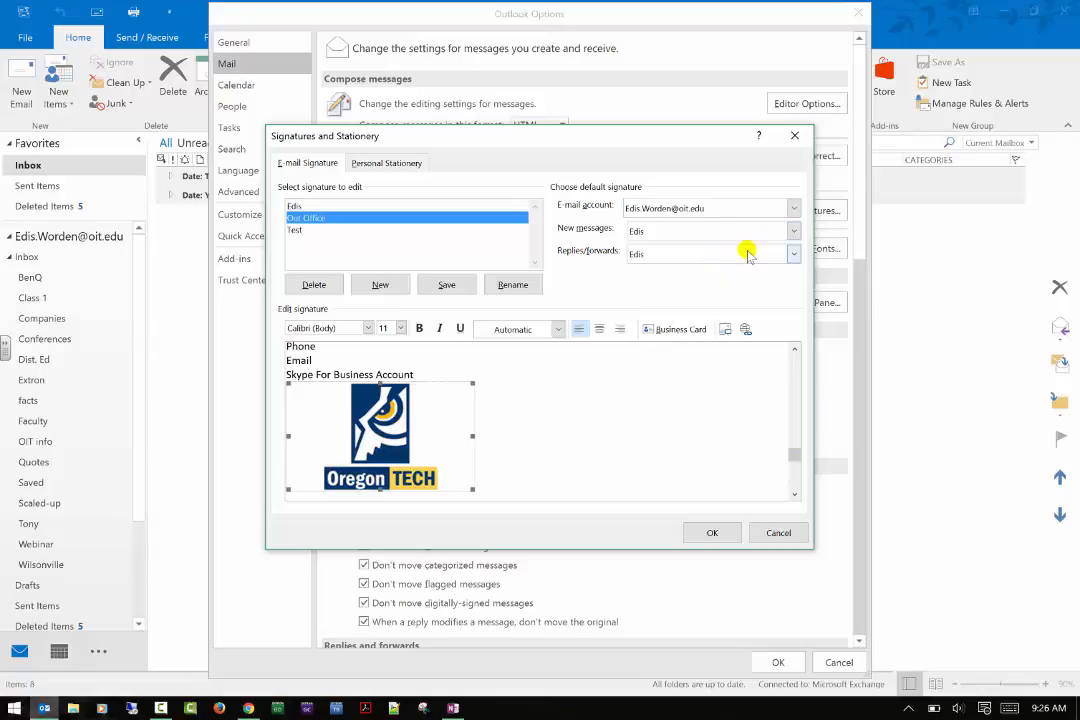
Make Out Office the default signature for both new messages and replies/forwards, and apply the options.
{"action": "left_click", "coordinate": [731, 212]}
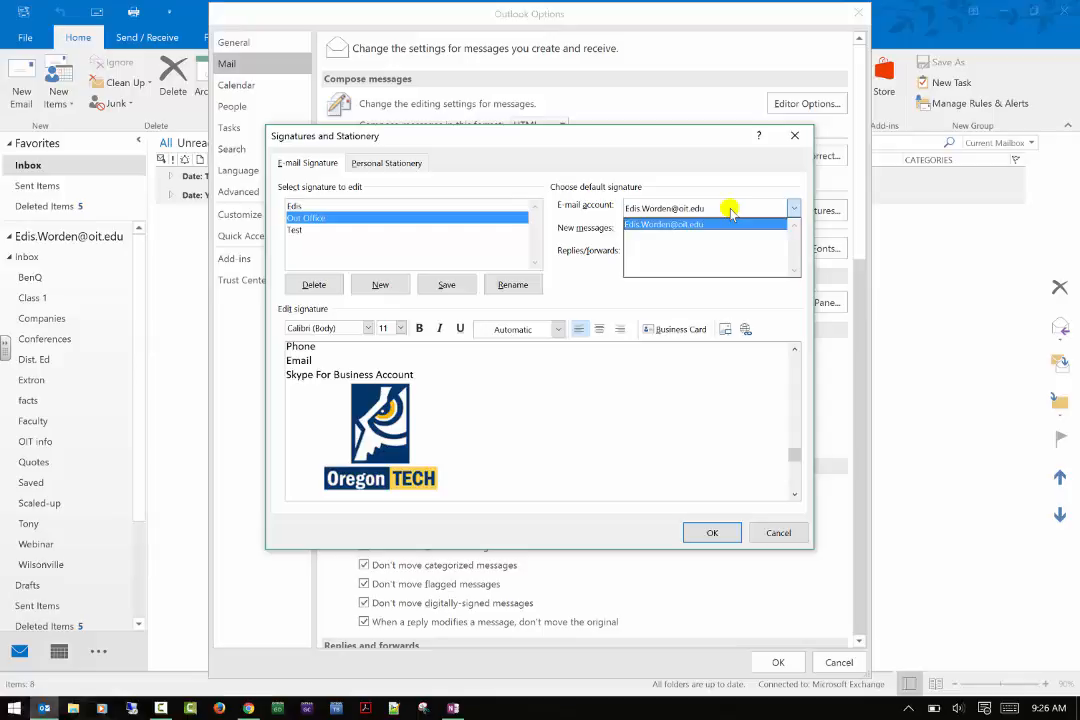
{"action": "left_click", "coordinate": [731, 212]}
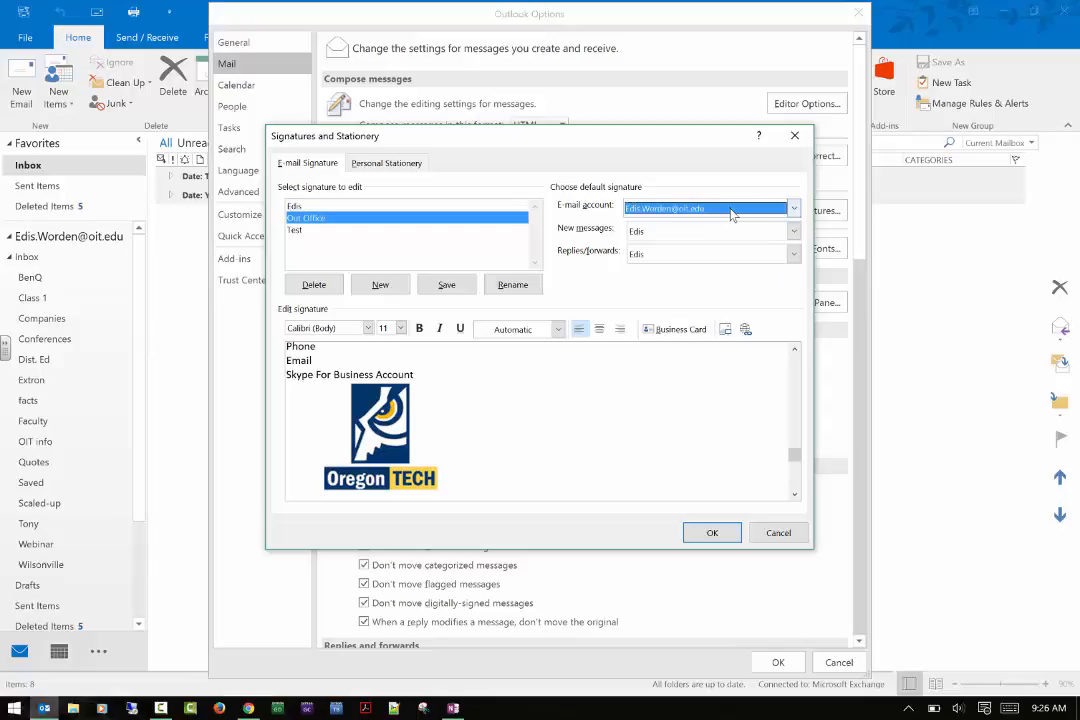
{"action": "left_click", "coordinate": [711, 231]}
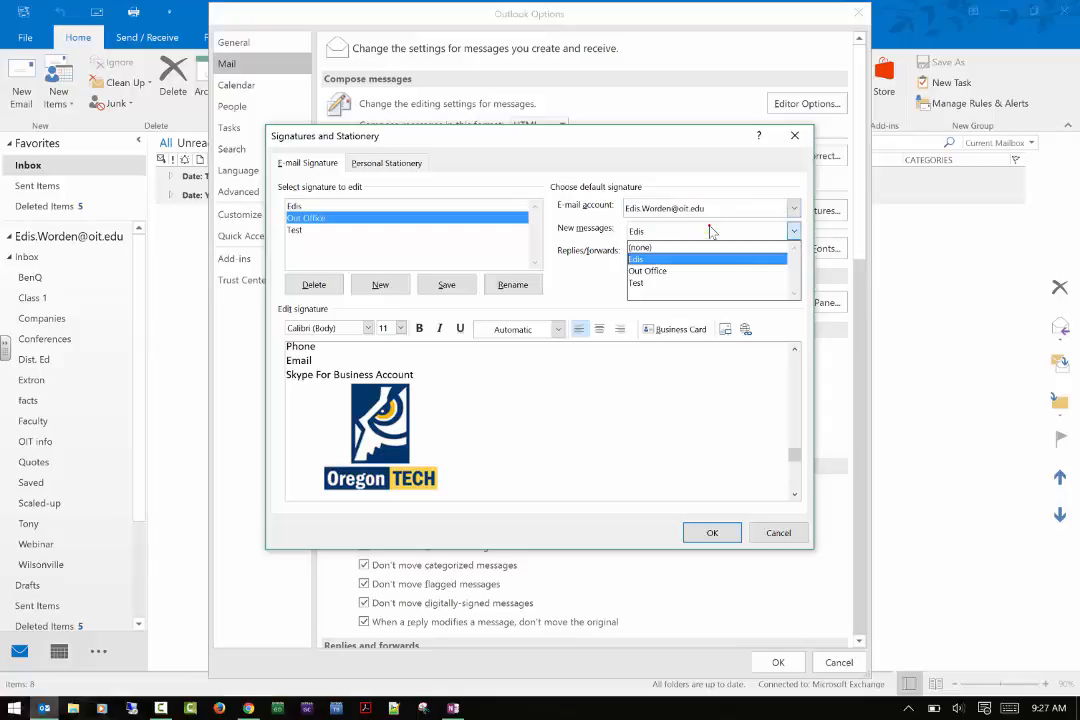
{"action": "left_click", "coordinate": [711, 231]}
{"action": "left_click", "coordinate": [663, 271]}
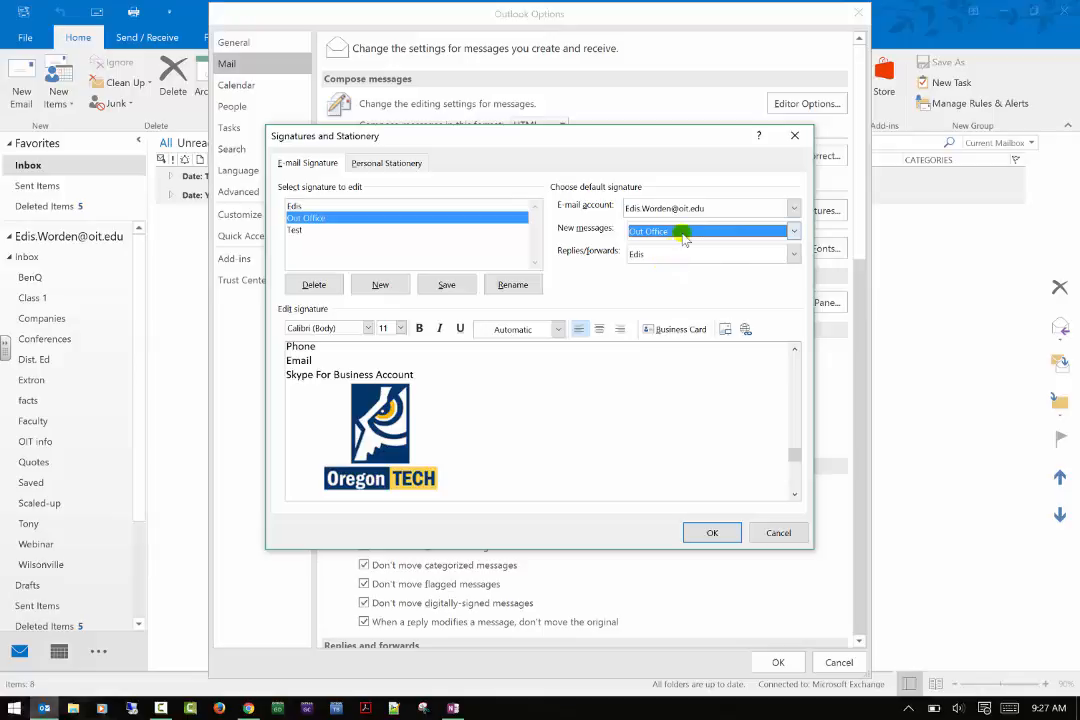
{"action": "left_click", "coordinate": [670, 255]}
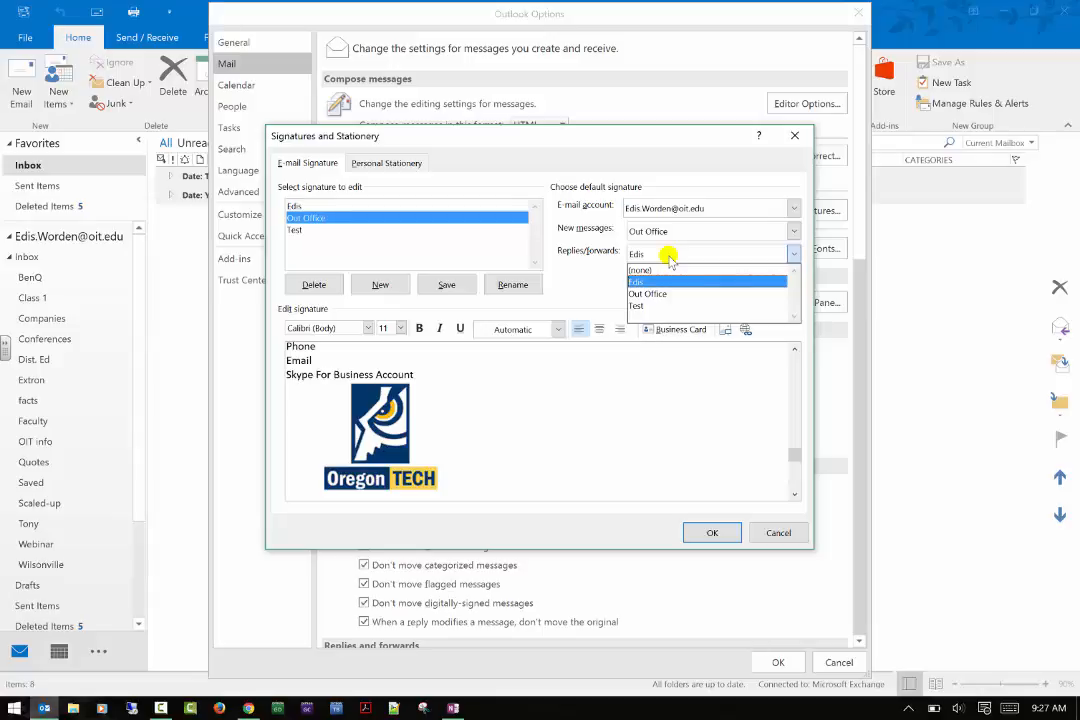
{"action": "left_click", "coordinate": [637, 294]}
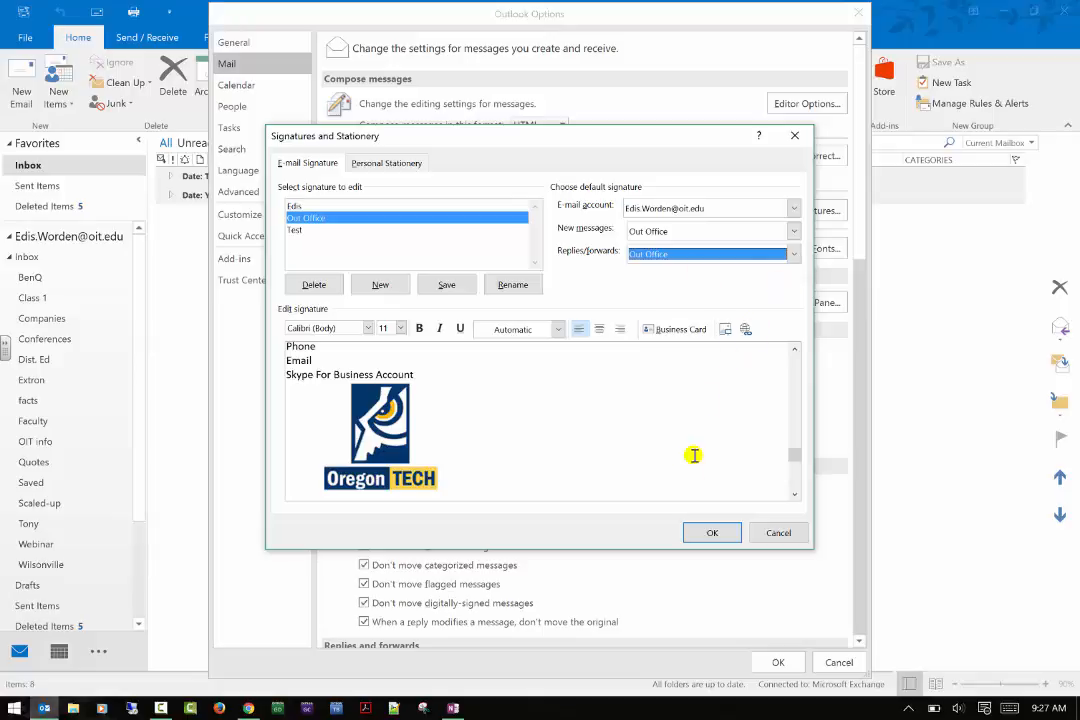
{"action": "left_click", "coordinate": [714, 535]}
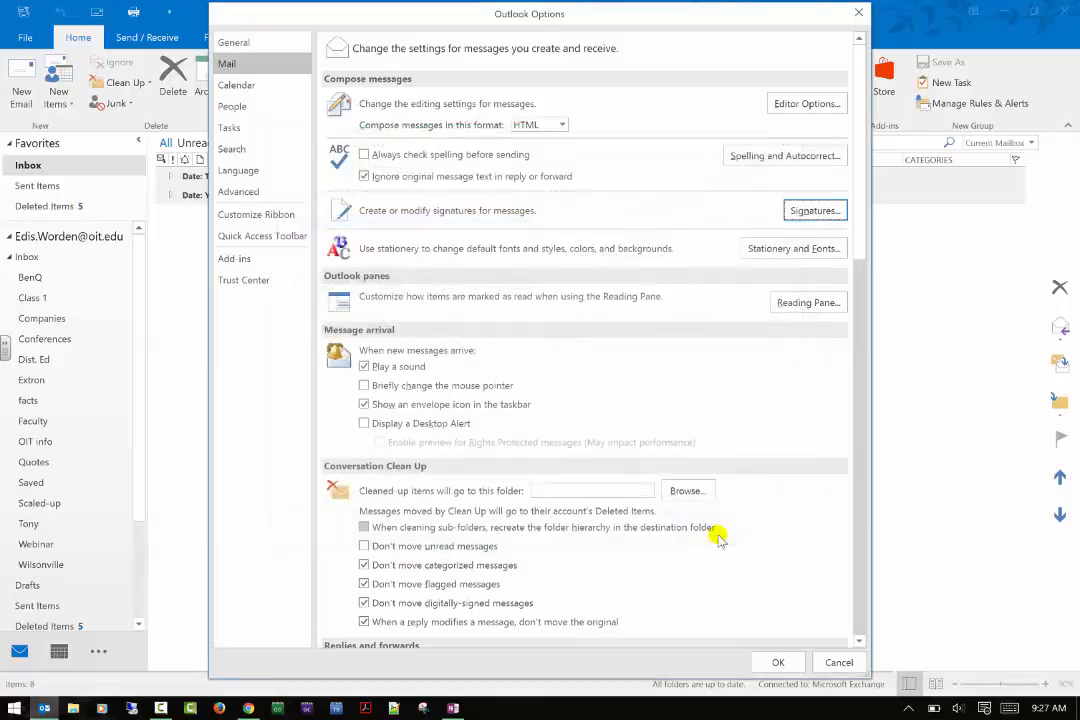
{"action": "left_click", "coordinate": [779, 664]}
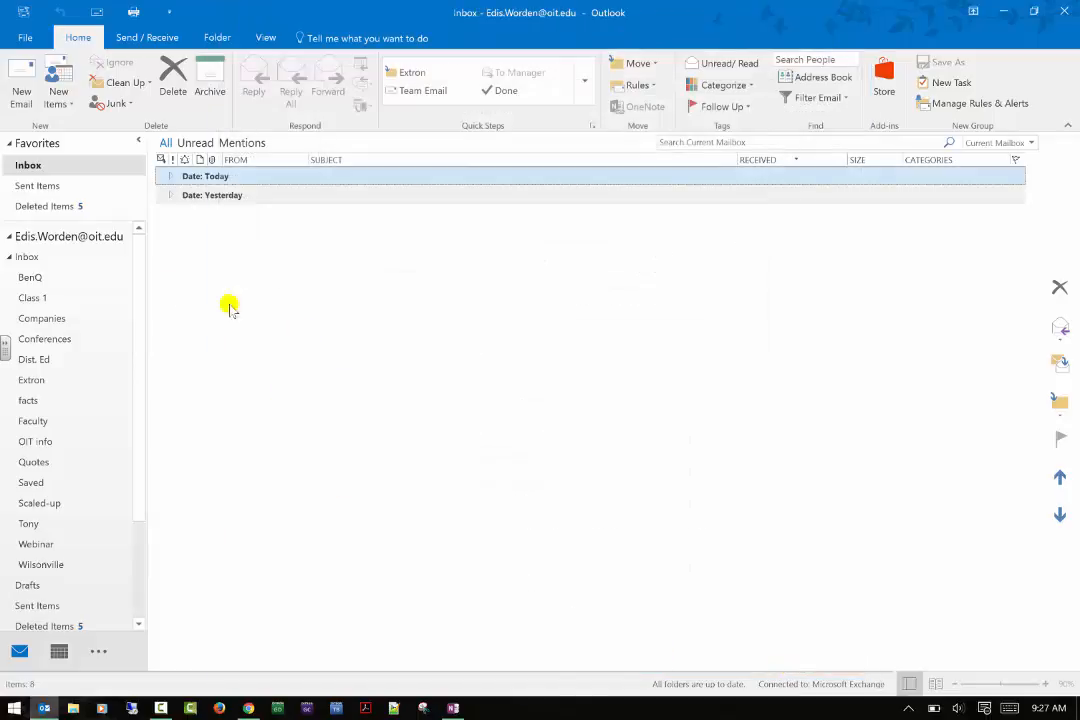
Start a new e-mail and clear the entire automatically inserted signature from its body.
{"action": "left_click", "coordinate": [14, 92]}
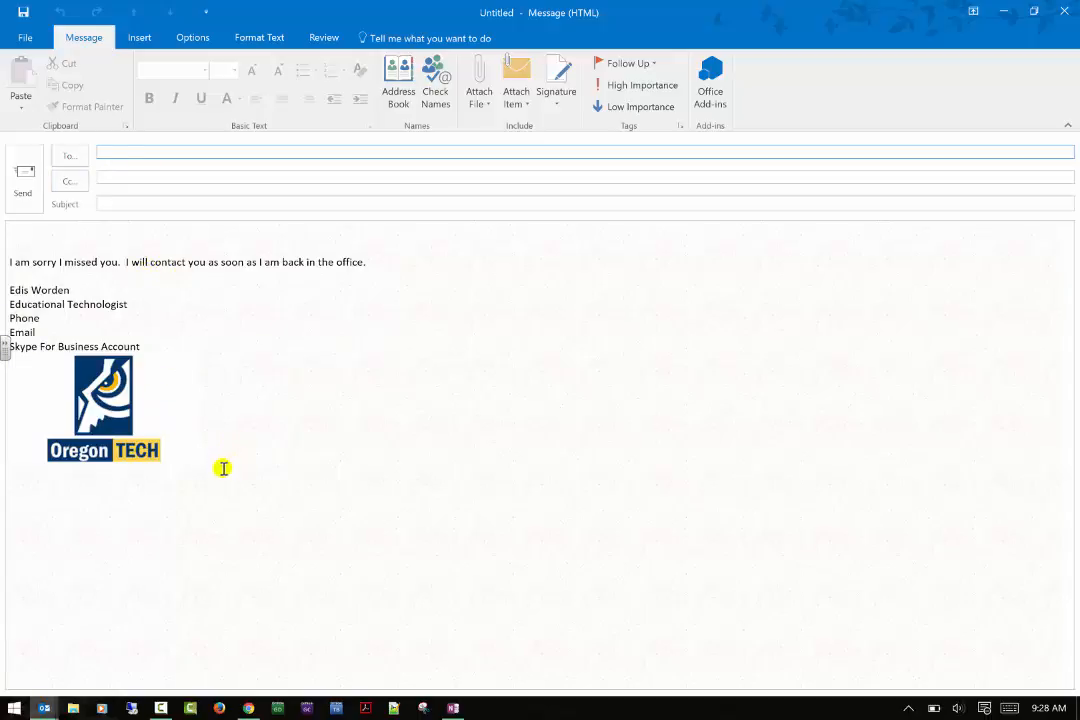
{"action": "left_click", "coordinate": [139, 175]}
{"action": "key", "text": "ctrl+a"}
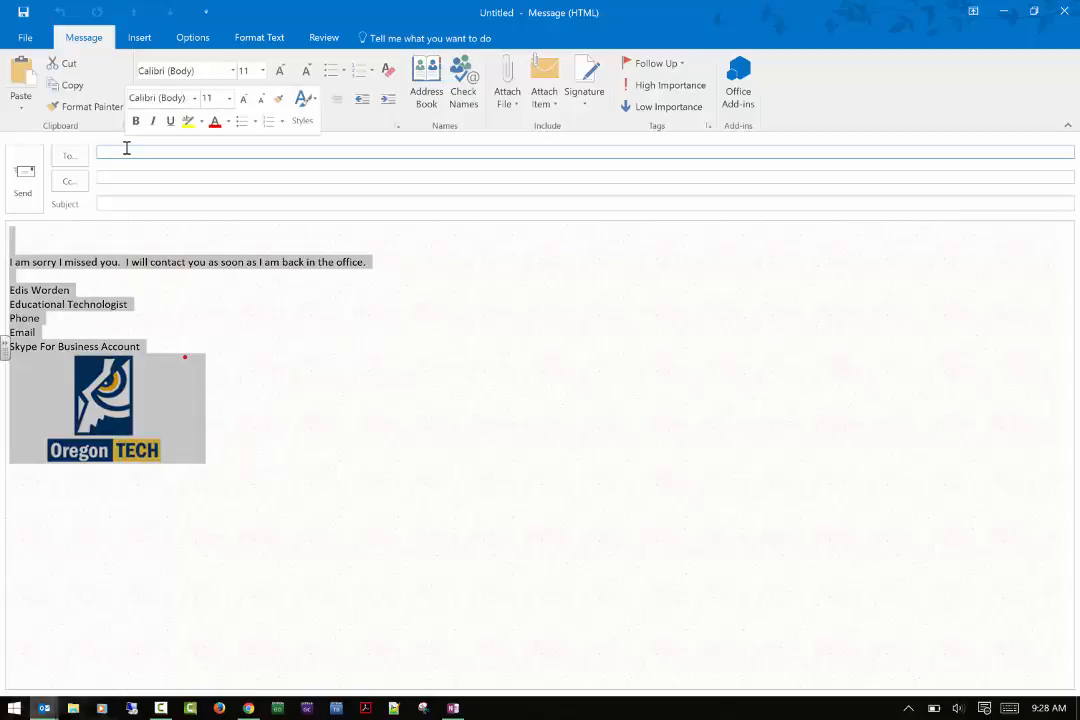
{"action": "key", "text": "Delete"}
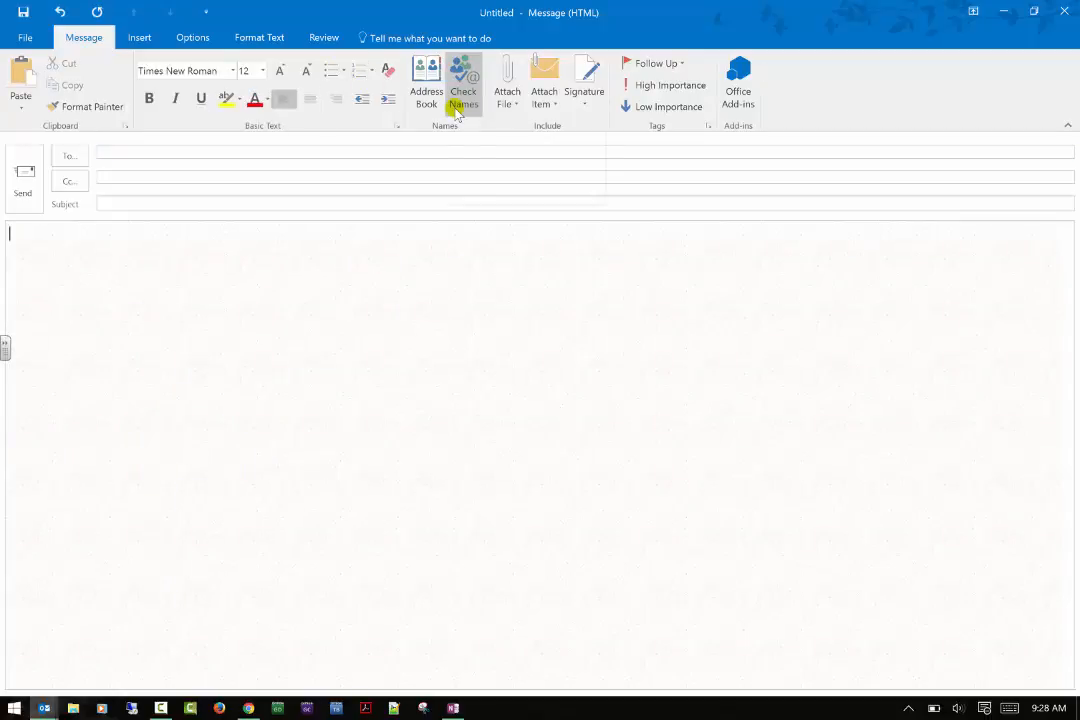
Insert the signature named after the sender into the empty message, and close the message without saving.
{"action": "left_click", "coordinate": [585, 106]}
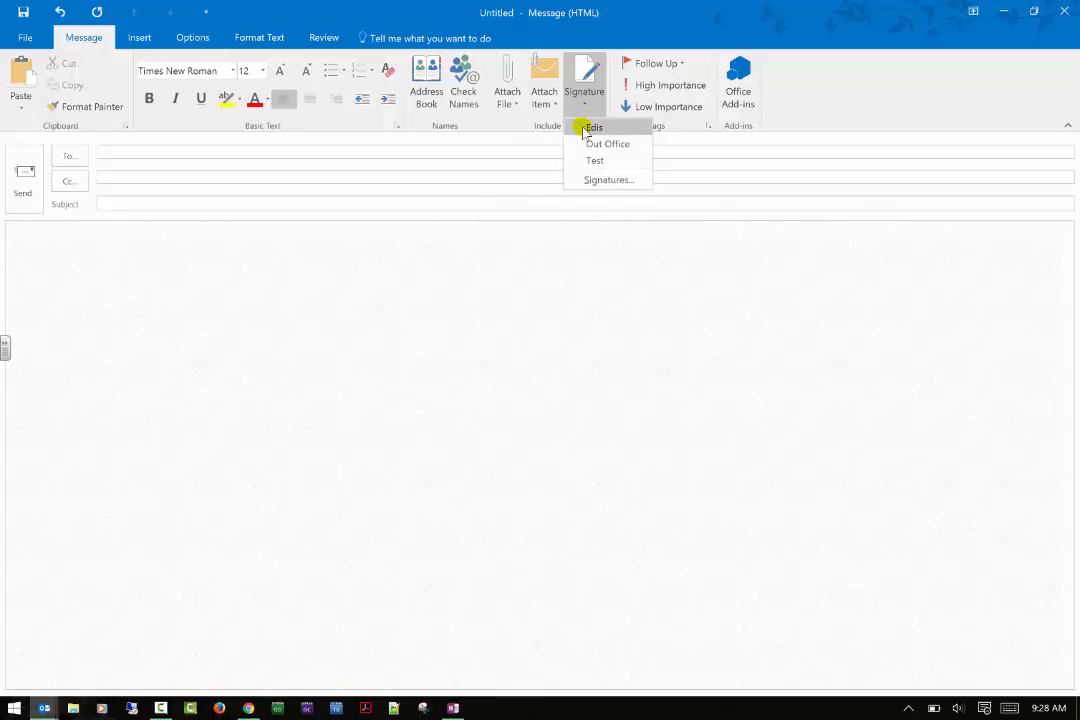
{"action": "left_click", "coordinate": [588, 129]}
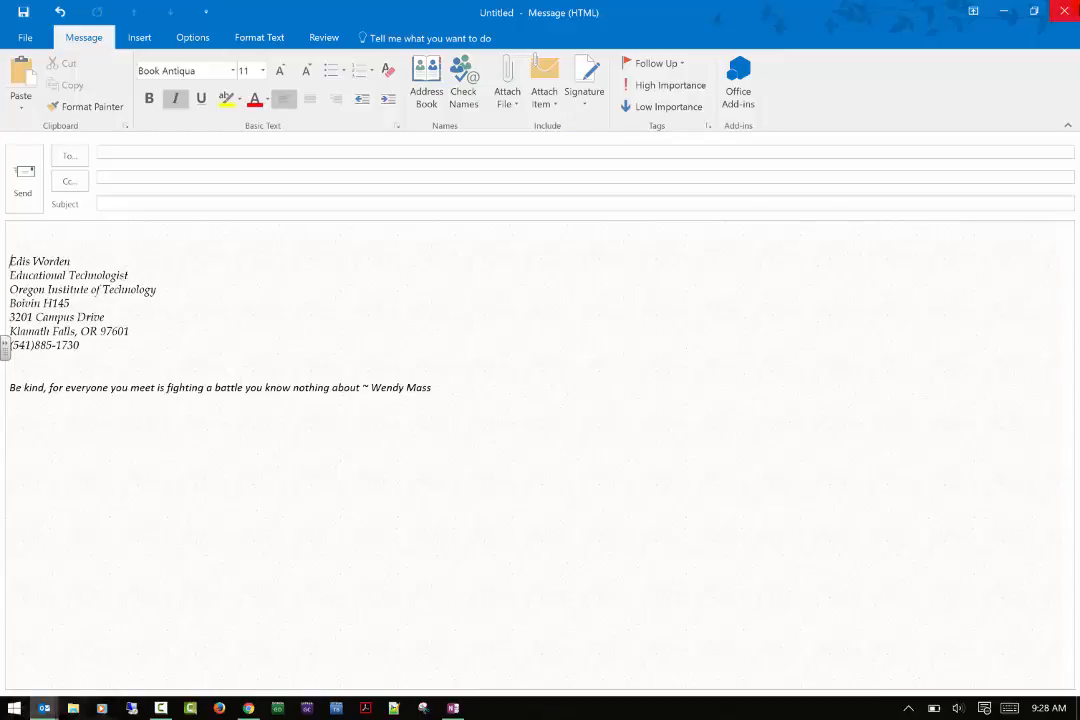
{"action": "left_click", "coordinate": [1066, 12]}
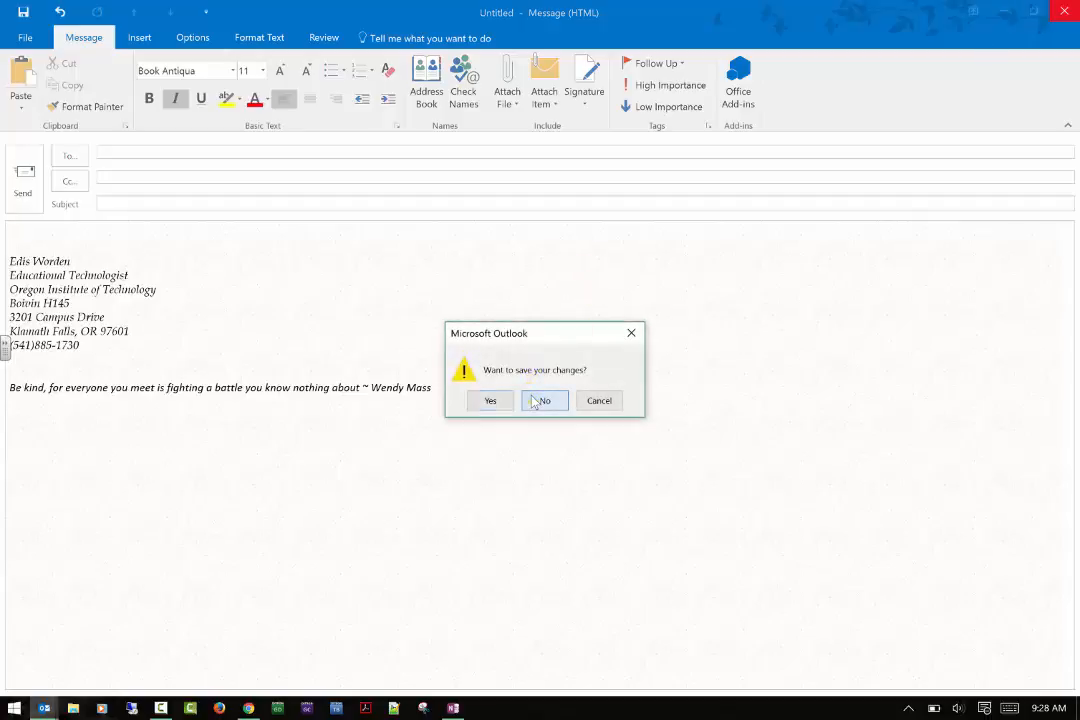
{"action": "left_click", "coordinate": [544, 400]}
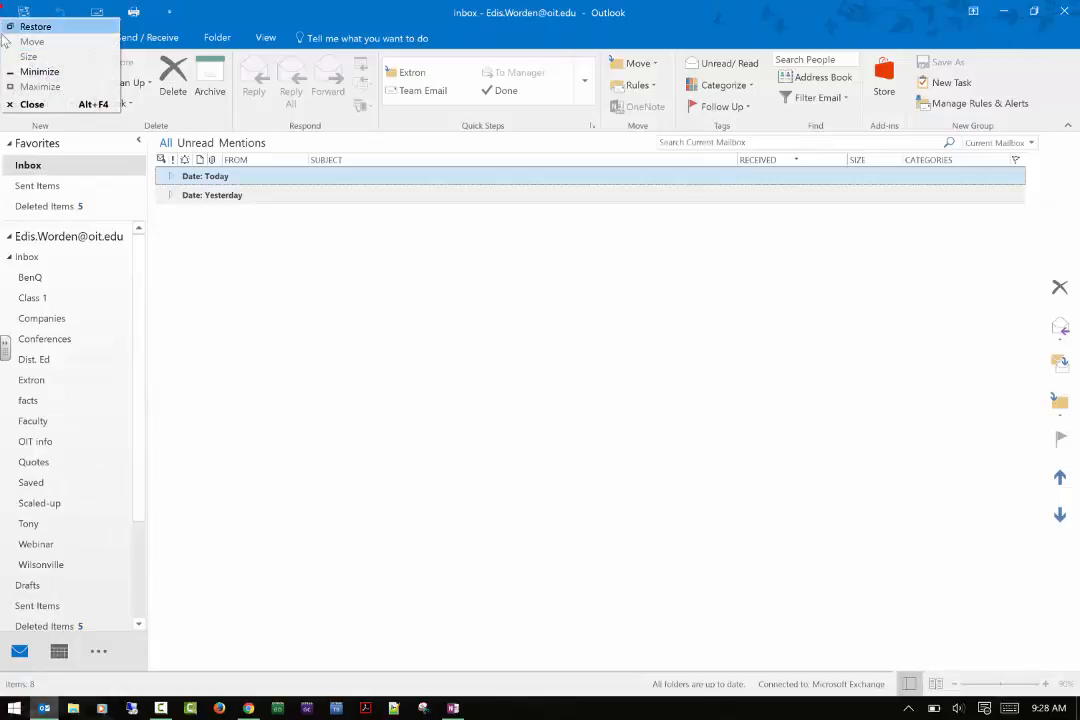
{"action": "left_click", "coordinate": [366, 318]}
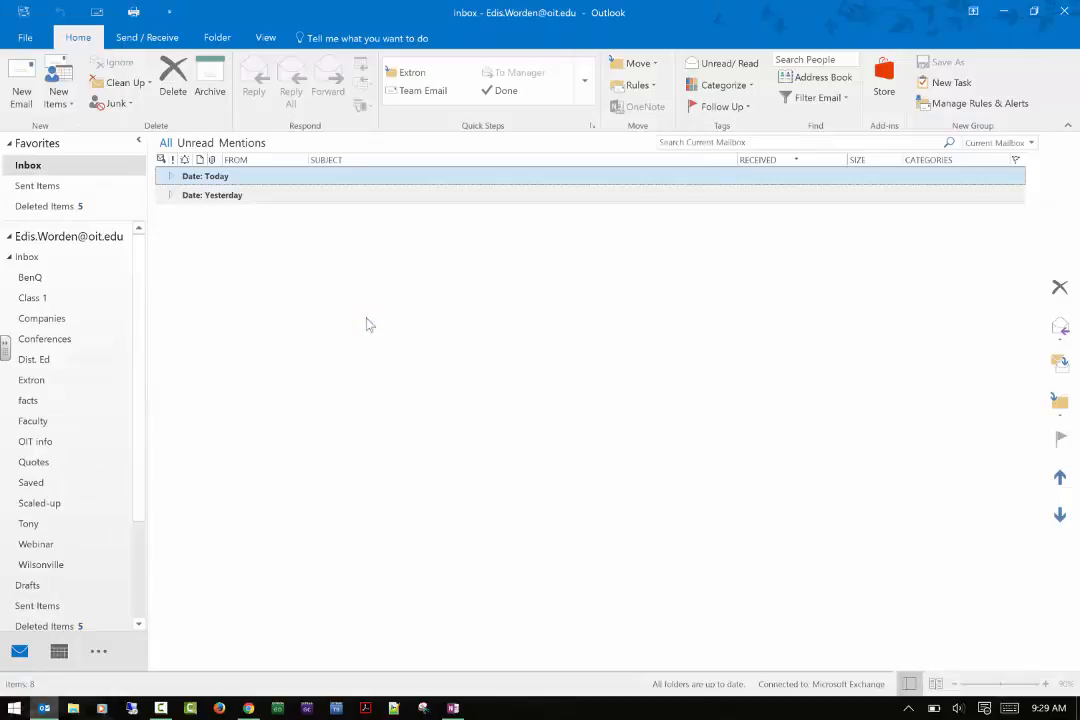
In the mail signature settings, make the signature named after the sender the default for new messages and replies/forwards.
{"action": "left_click", "coordinate": [27, 39]}
{"action": "left_click", "coordinate": [27, 325]}
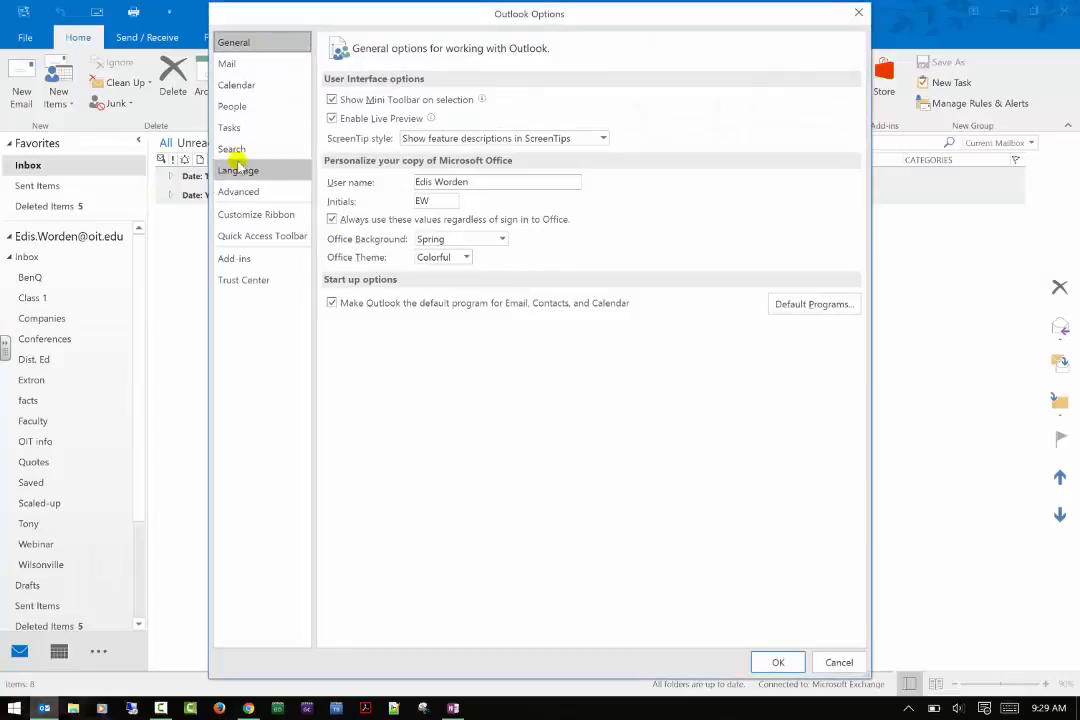
{"action": "left_click", "coordinate": [278, 63]}
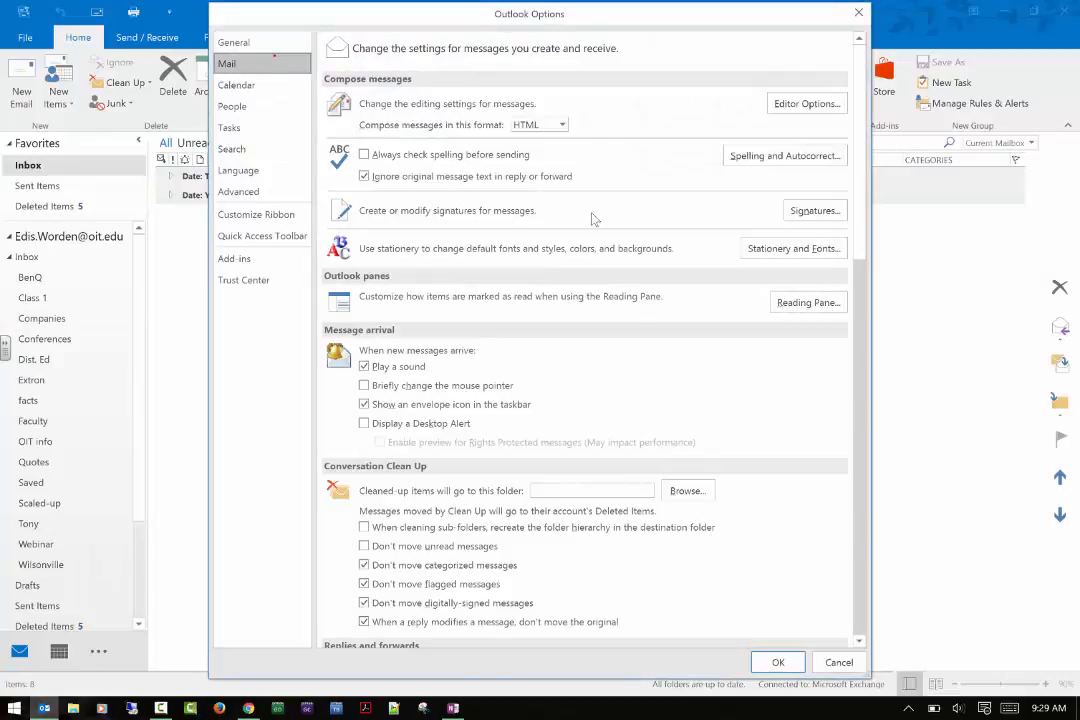
{"action": "left_click", "coordinate": [815, 211]}
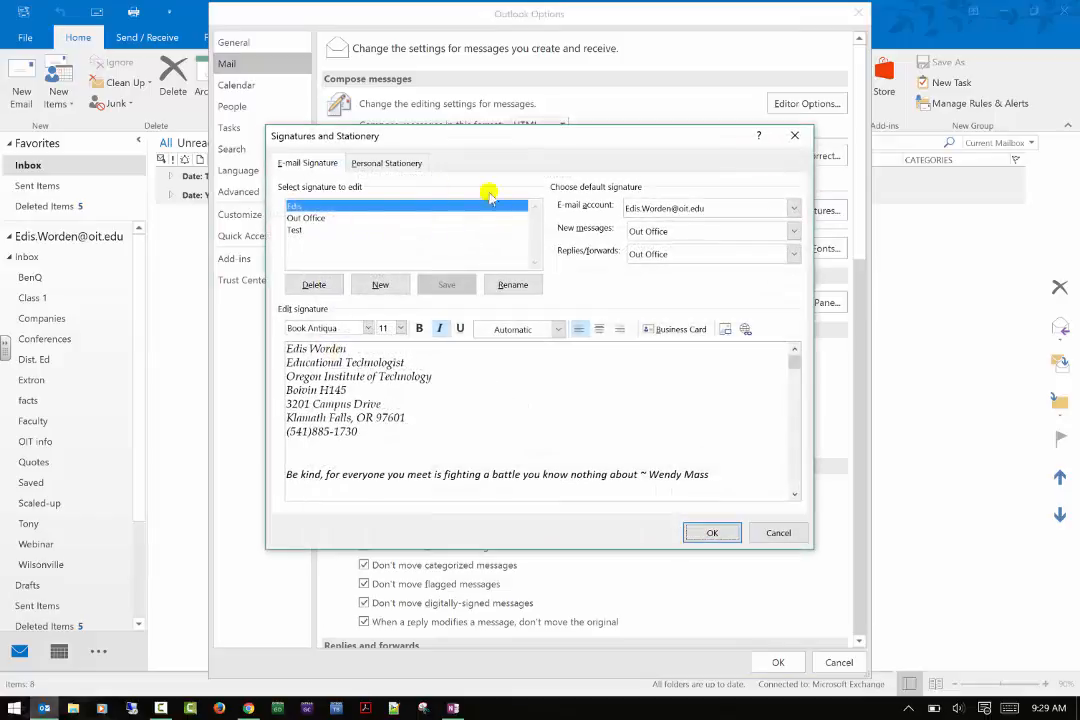
{"action": "left_click", "coordinate": [708, 231]}
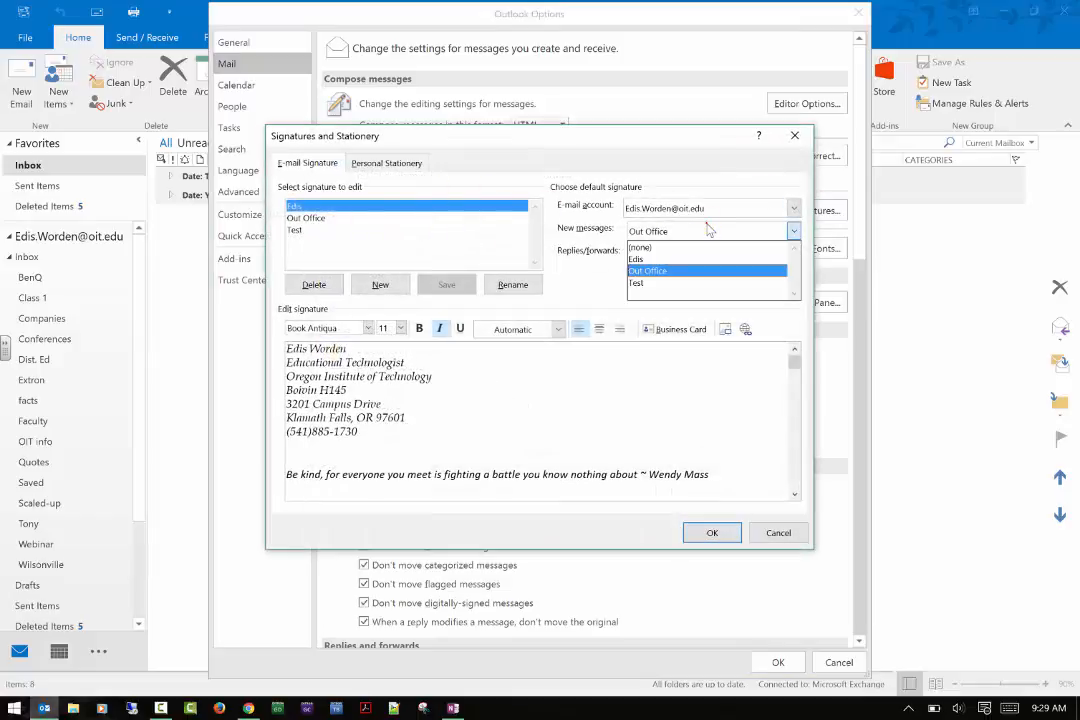
{"action": "left_click", "coordinate": [680, 259]}
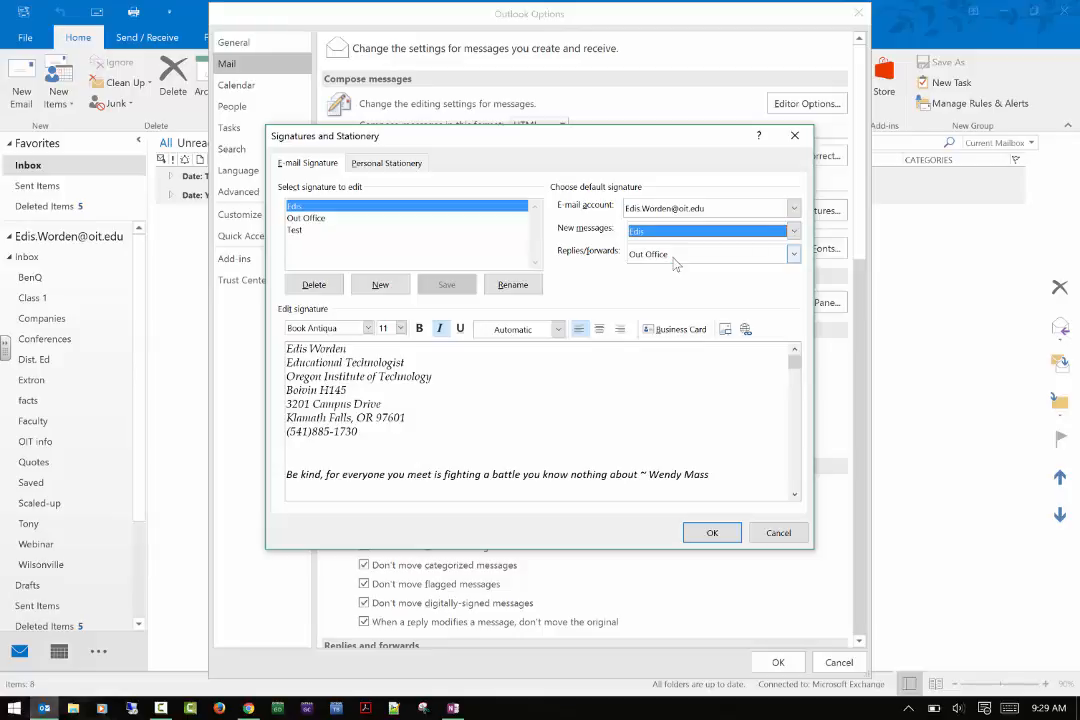
{"action": "left_click", "coordinate": [675, 256]}
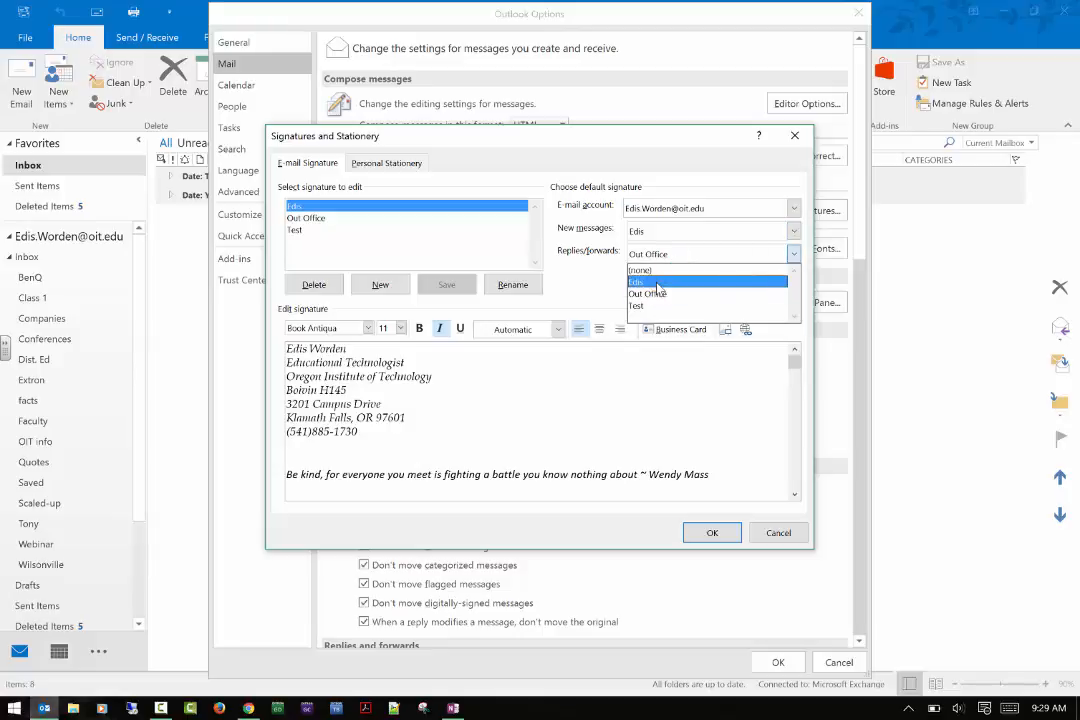
{"action": "left_click", "coordinate": [658, 284]}
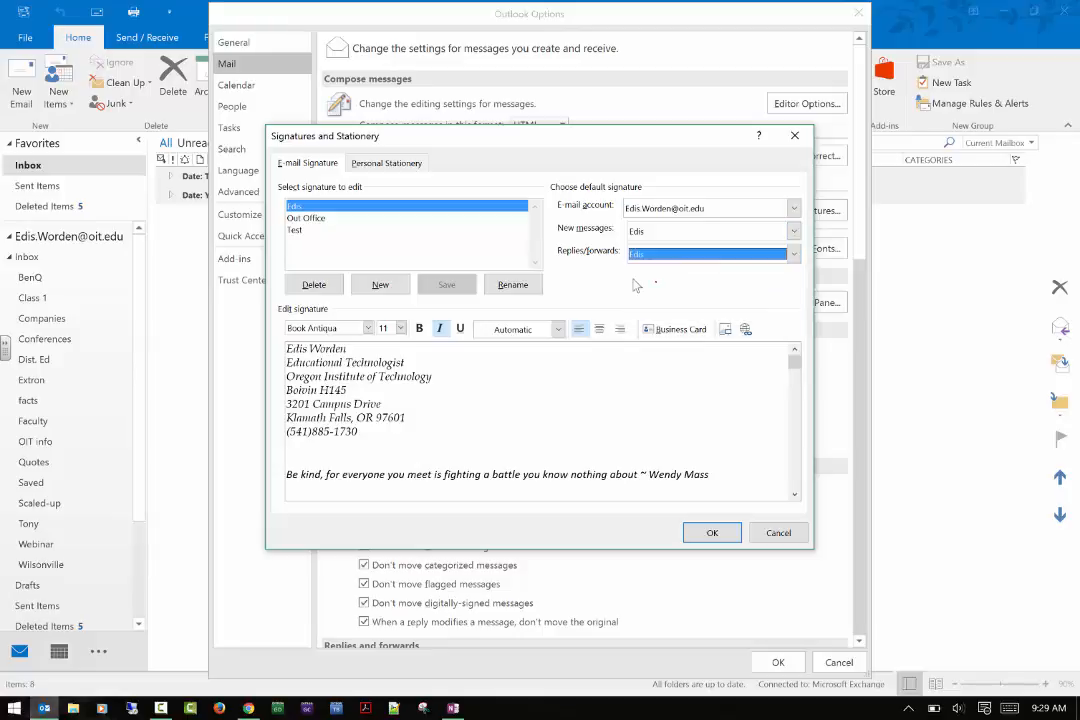
Delete the Out Office and Test signatures, confirming each deletion, and apply the options.
{"action": "left_click", "coordinate": [320, 218]}
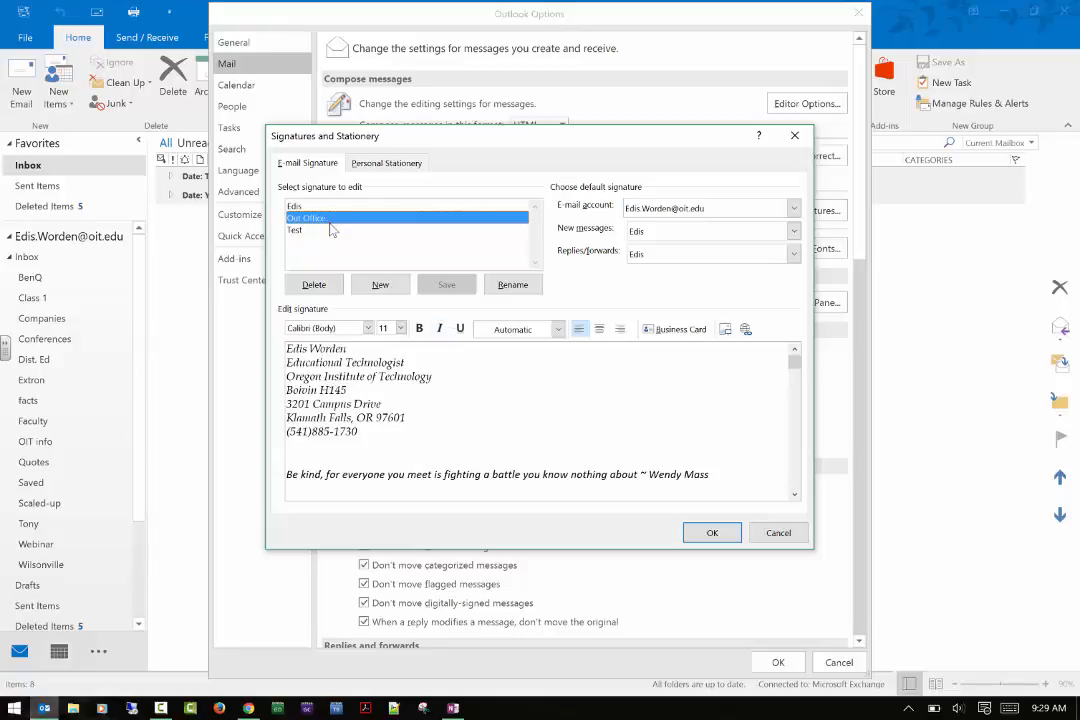
{"action": "left_click", "coordinate": [314, 289]}
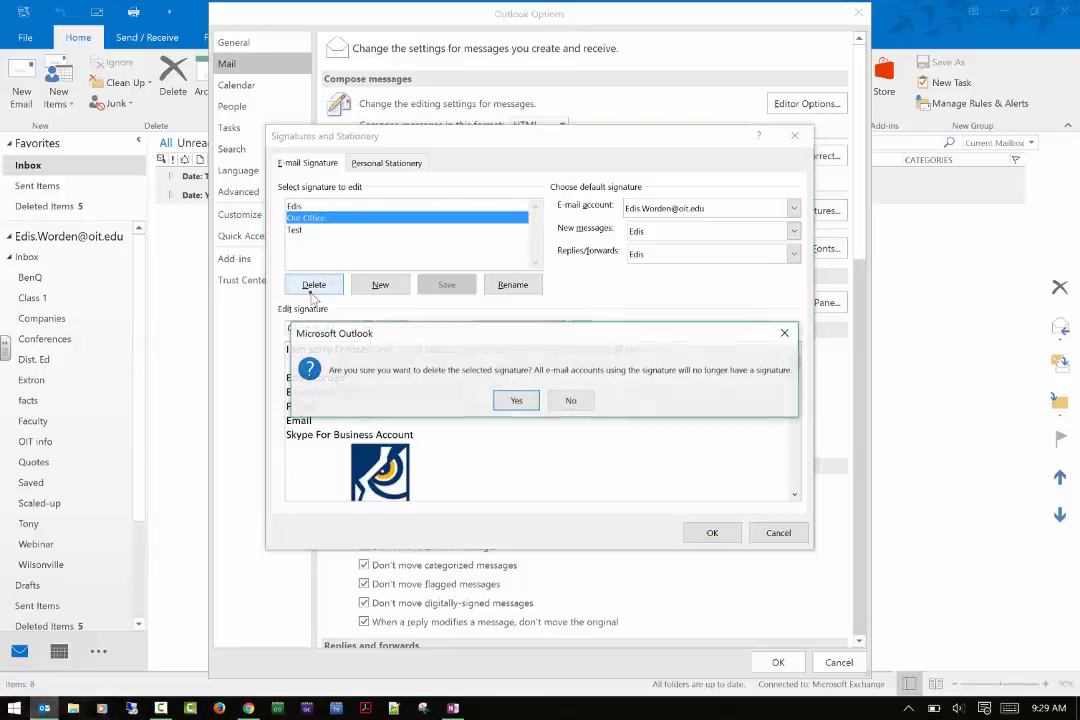
{"action": "left_click", "coordinate": [517, 404]}
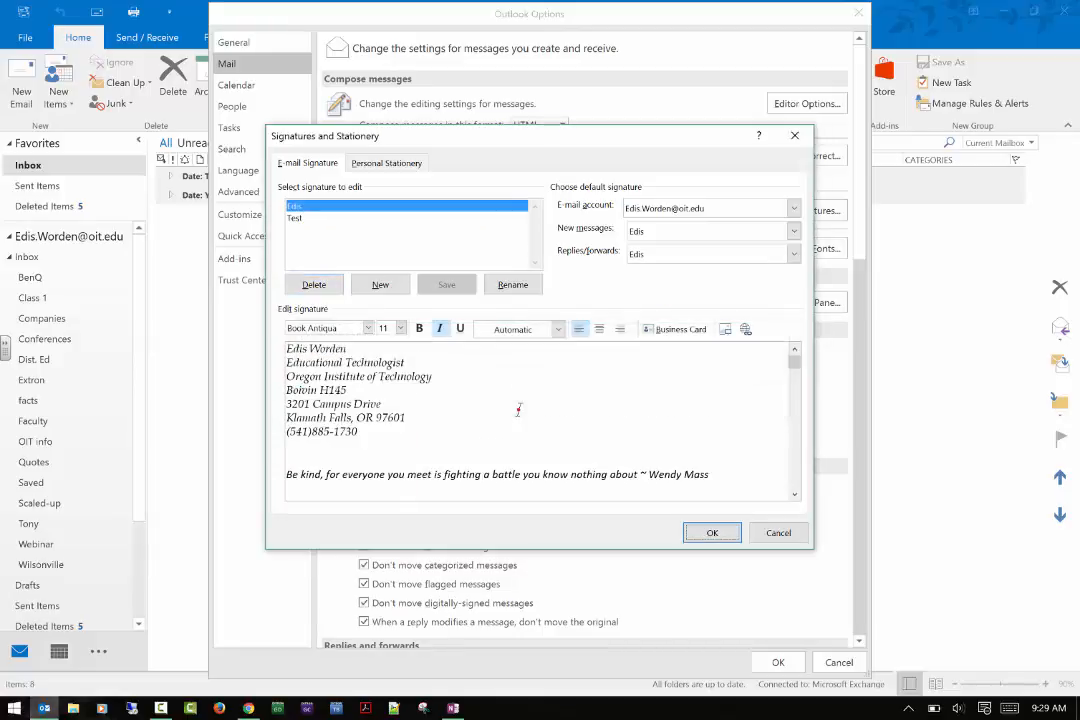
{"action": "left_click", "coordinate": [300, 219]}
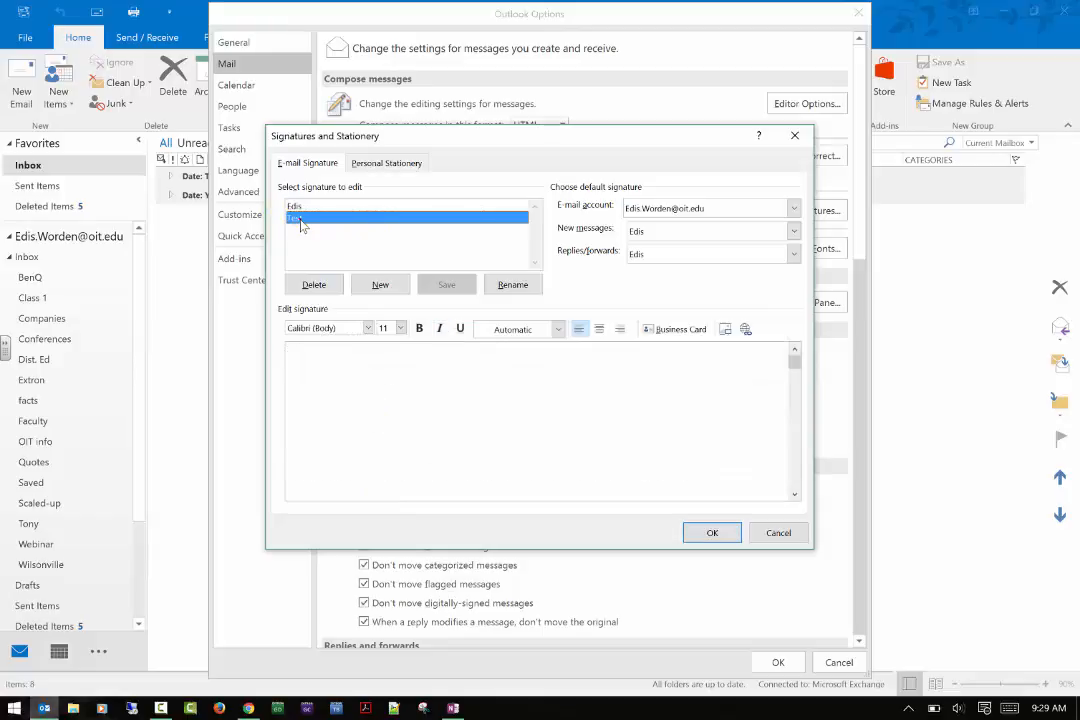
{"action": "left_click", "coordinate": [314, 284]}
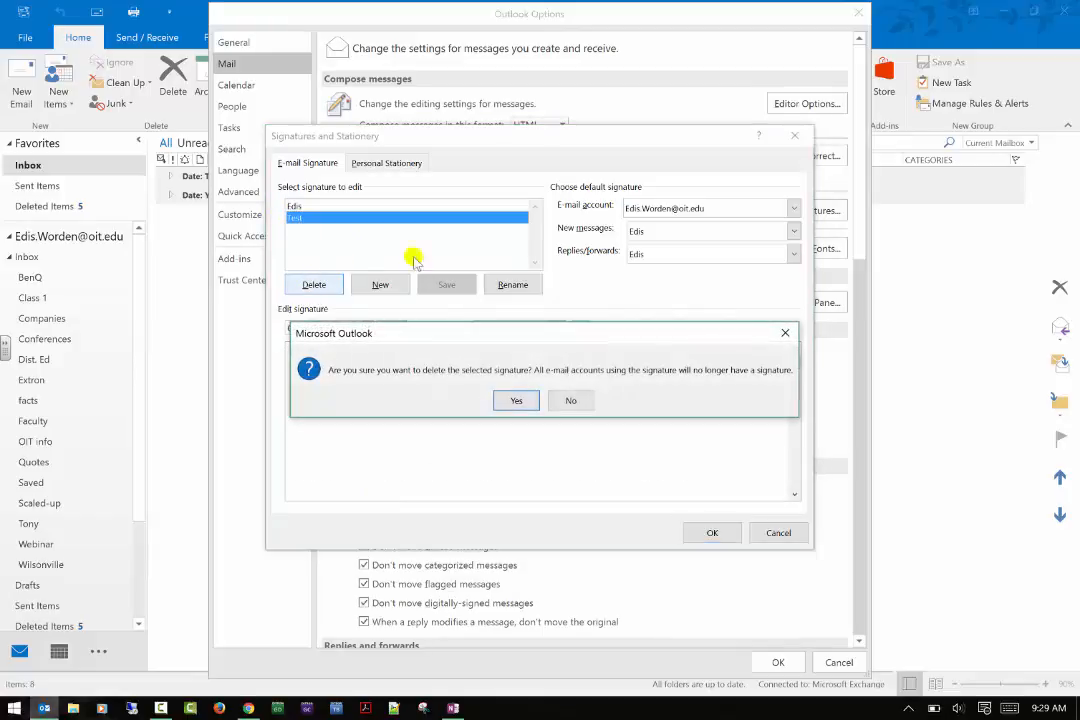
{"action": "left_click", "coordinate": [516, 400]}
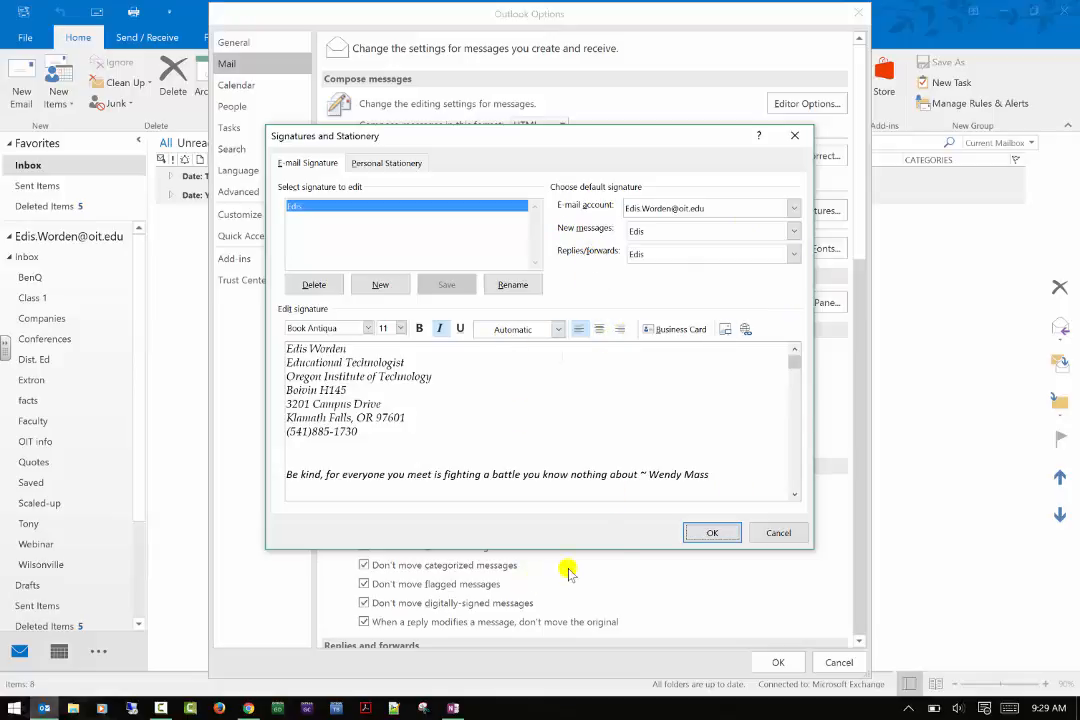
{"action": "left_click", "coordinate": [710, 532]}
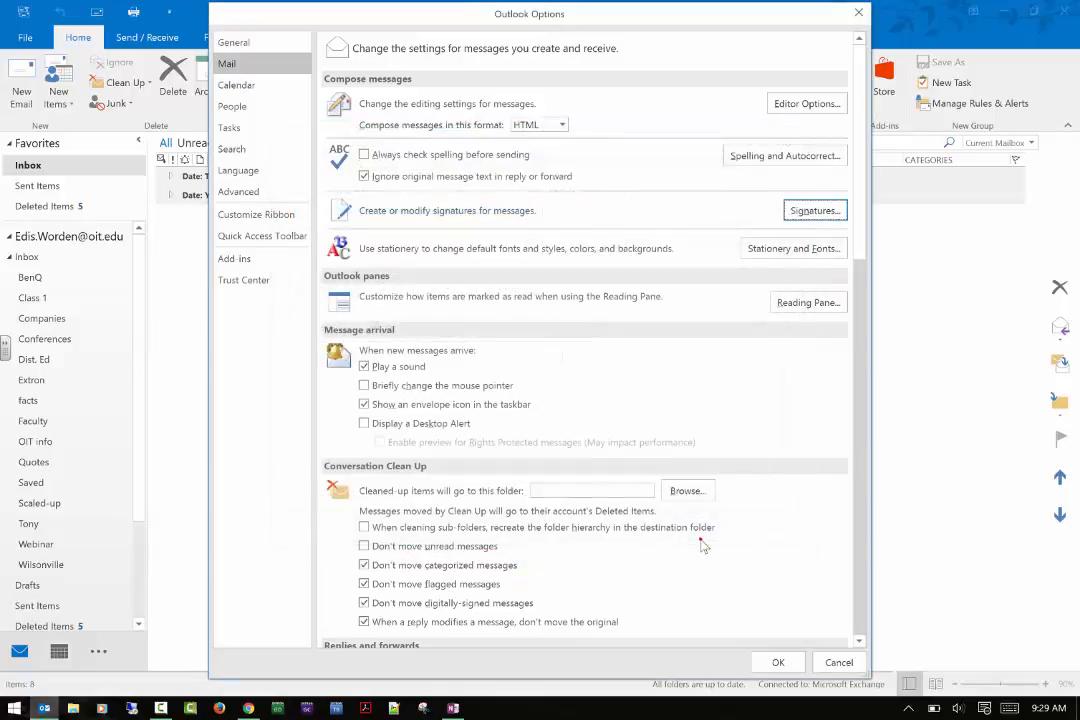
{"action": "left_click", "coordinate": [771, 661]}
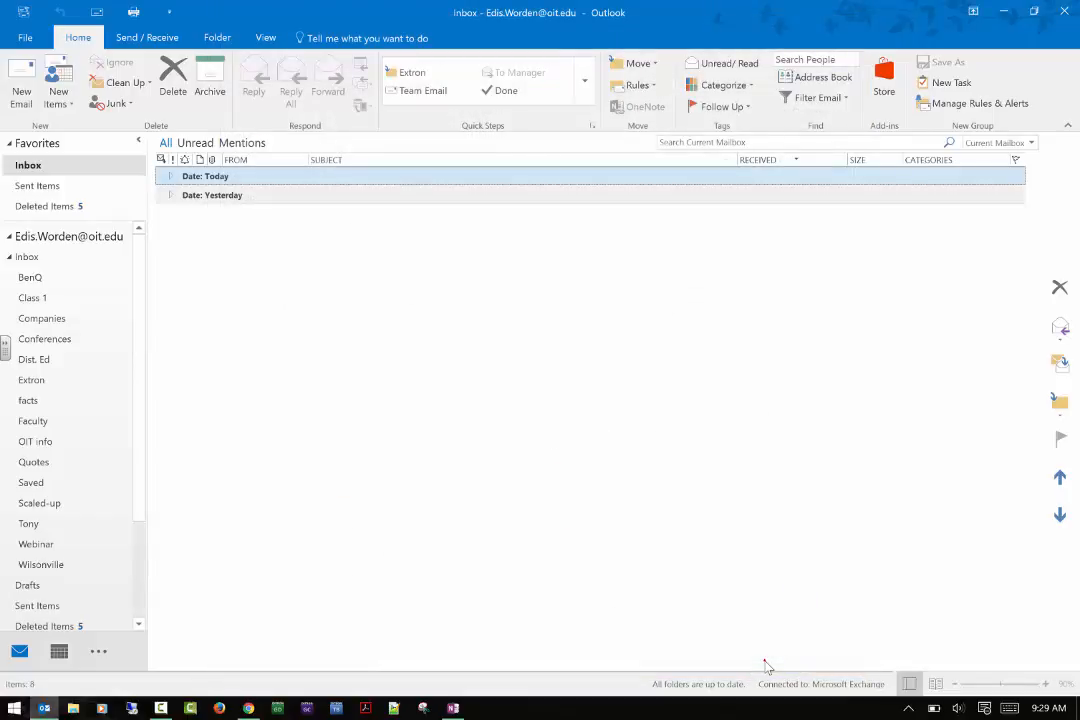